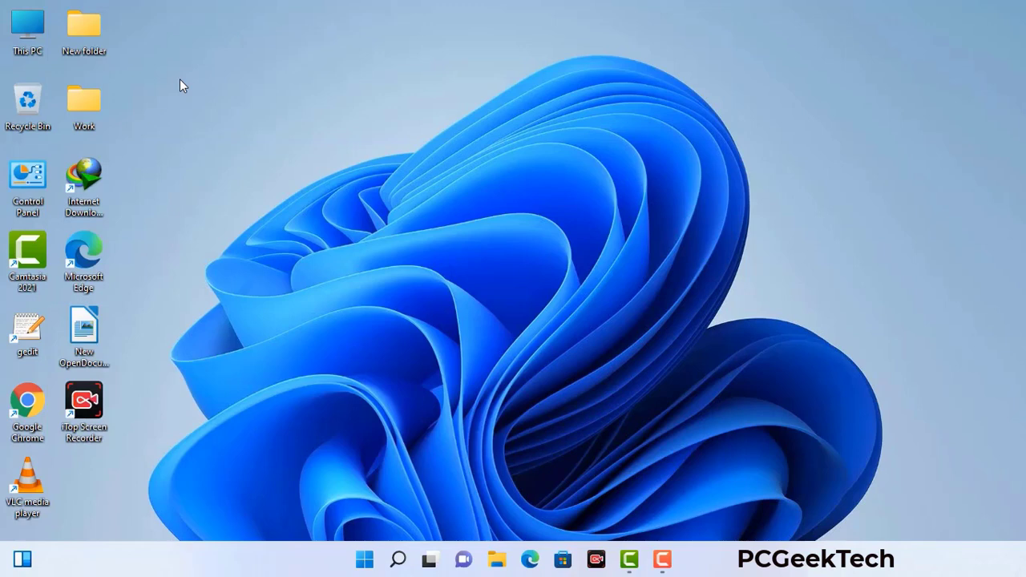
Run msconfig from the Run box to open System Configuration on Selective startup
{"action": "key", "text": "super+r"}
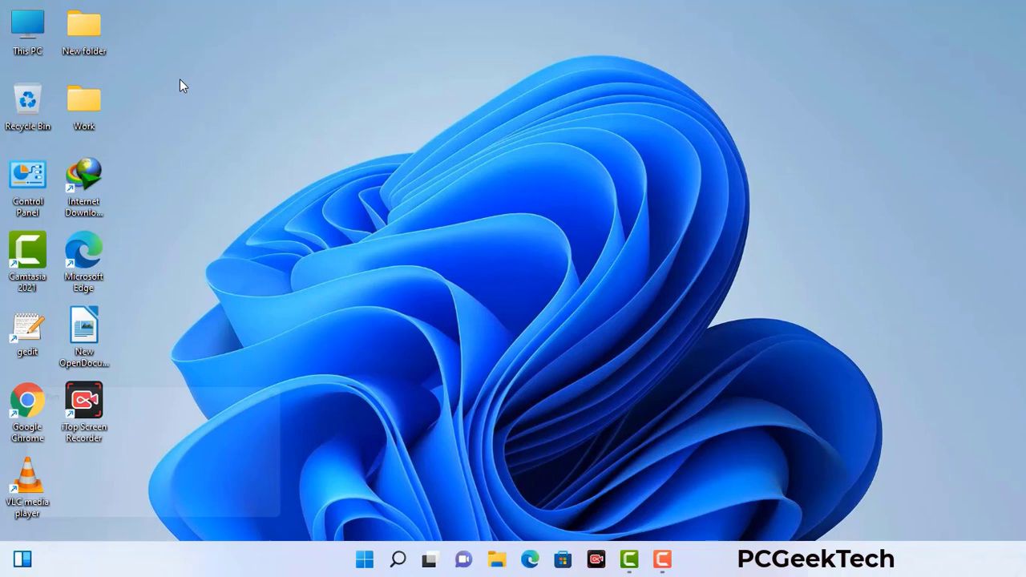
{"action": "left_click_drag", "start_coordinate": [176, 390], "coordinate": [451, 127]}
{"action": "left_click", "coordinate": [408, 201]}
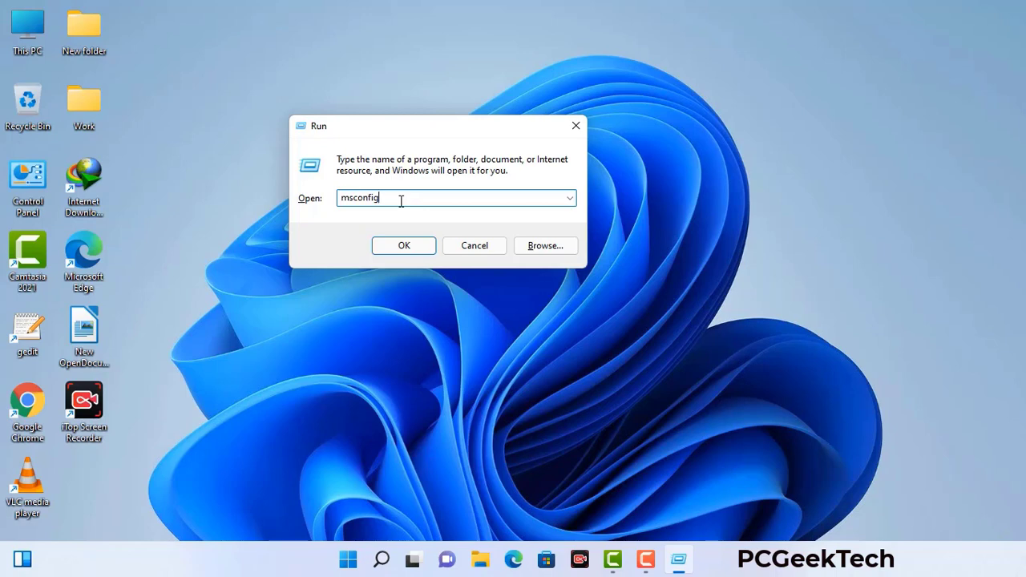
{"action": "left_click", "coordinate": [396, 250]}
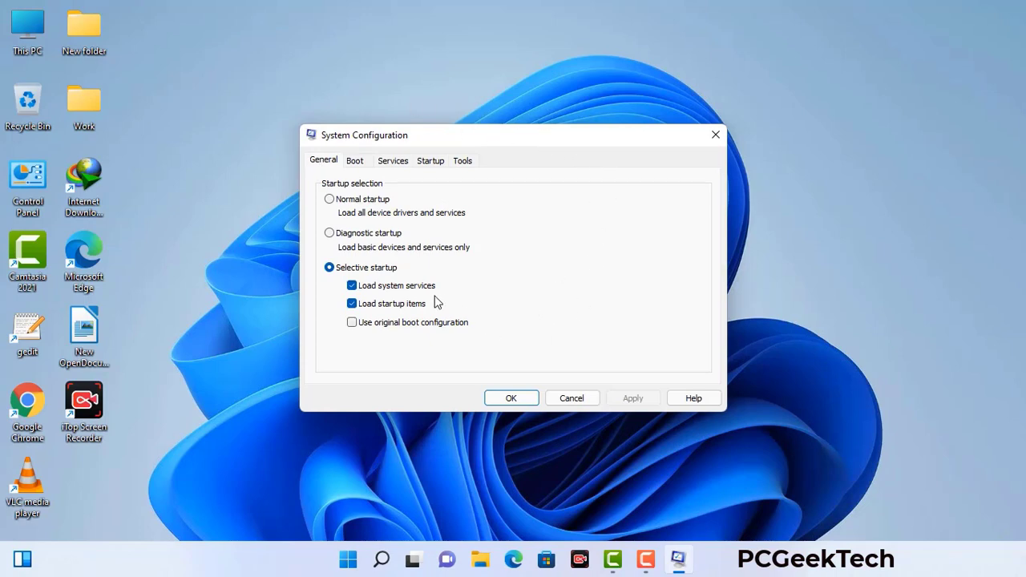
Enable Safe boot with the Network option on the Boot tab, apply it, and restart
{"action": "left_click", "coordinate": [356, 162]}
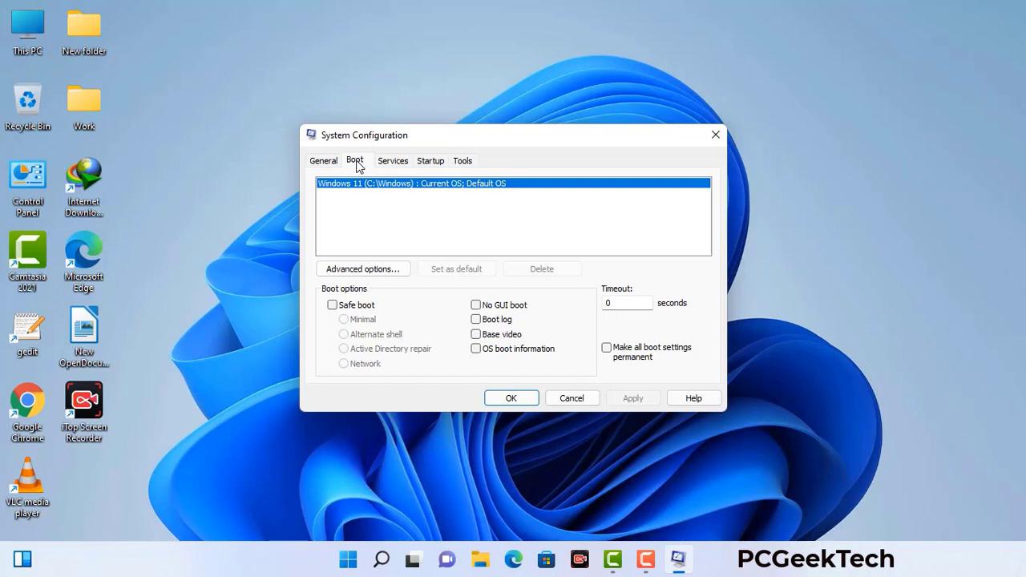
{"action": "left_click", "coordinate": [332, 305]}
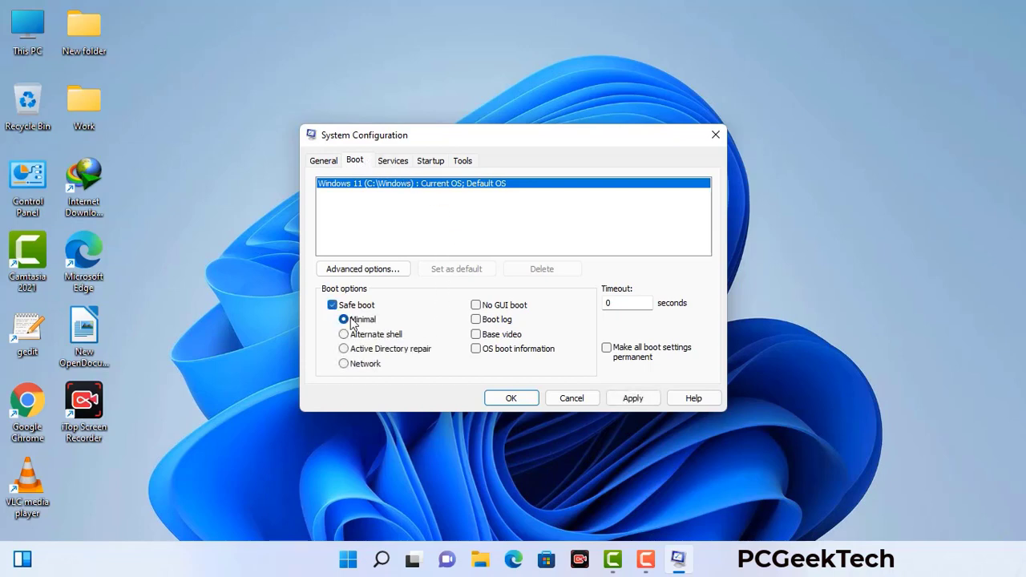
{"action": "left_click", "coordinate": [365, 365]}
{"action": "left_click", "coordinate": [632, 400]}
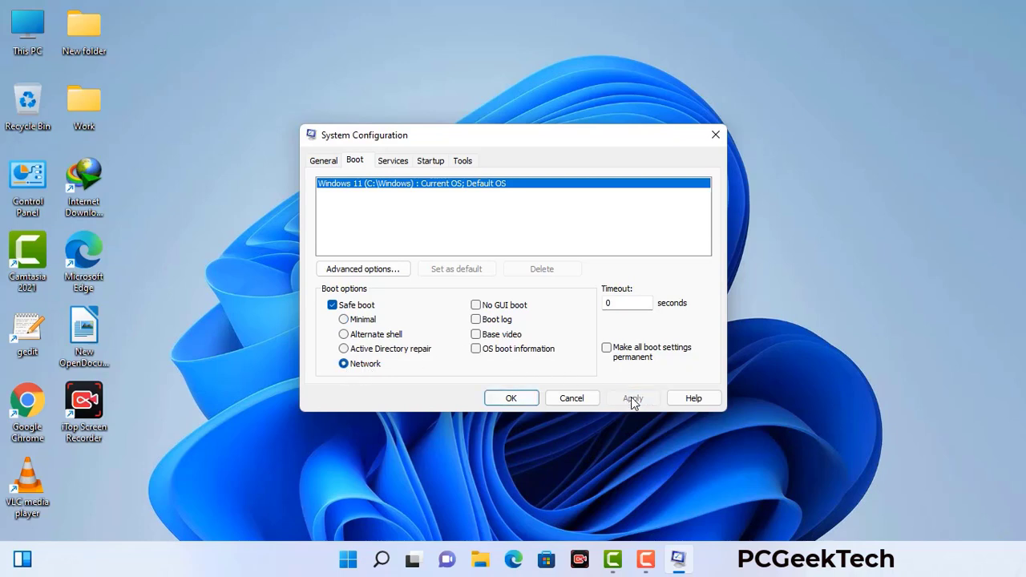
{"action": "left_click", "coordinate": [510, 398]}
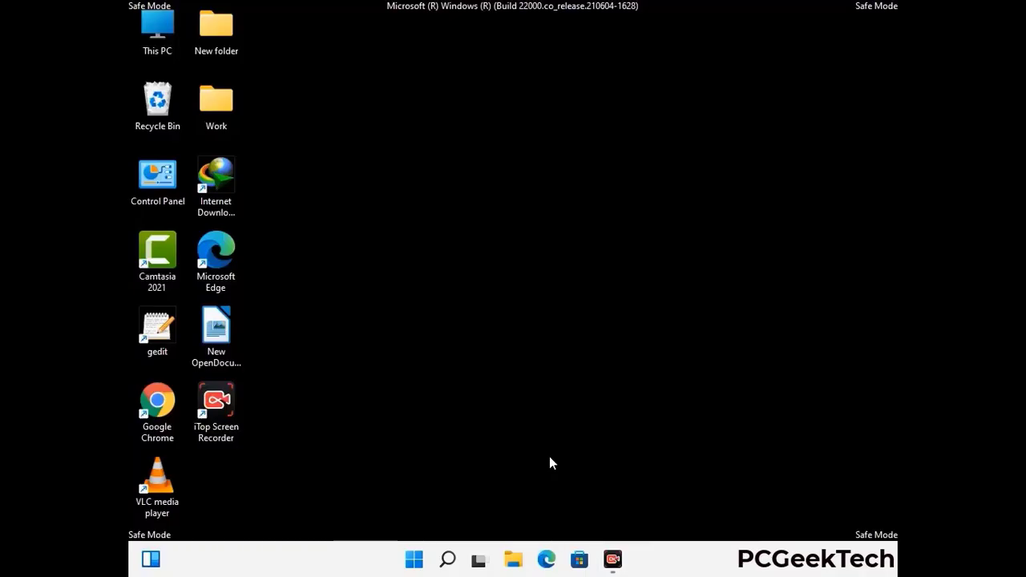
Turn on 'Show hidden files, folders, and drives' in File Explorer Options, then close Control Panel
{"action": "double_click", "coordinate": [158, 191]}
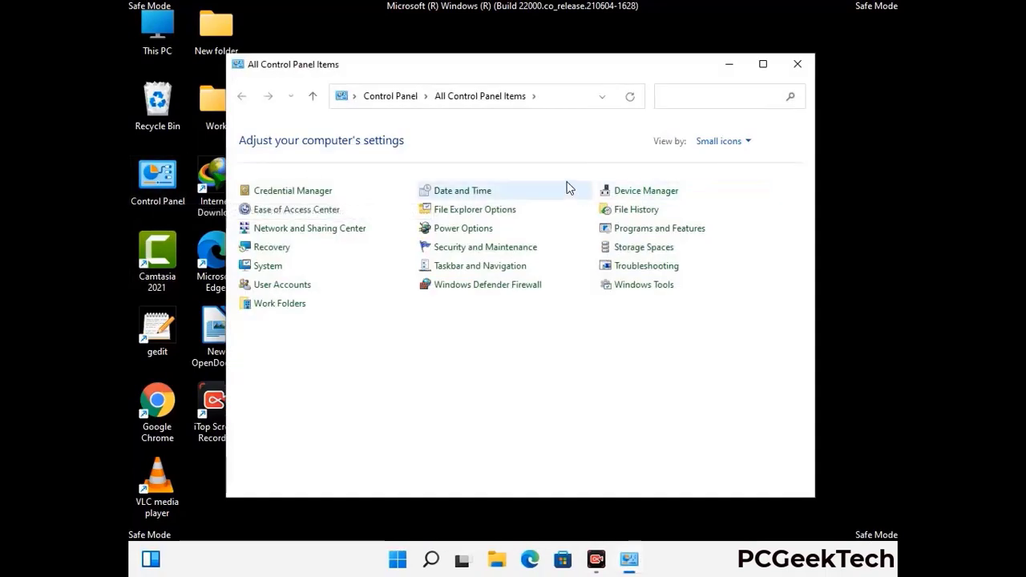
{"action": "left_click", "coordinate": [494, 214]}
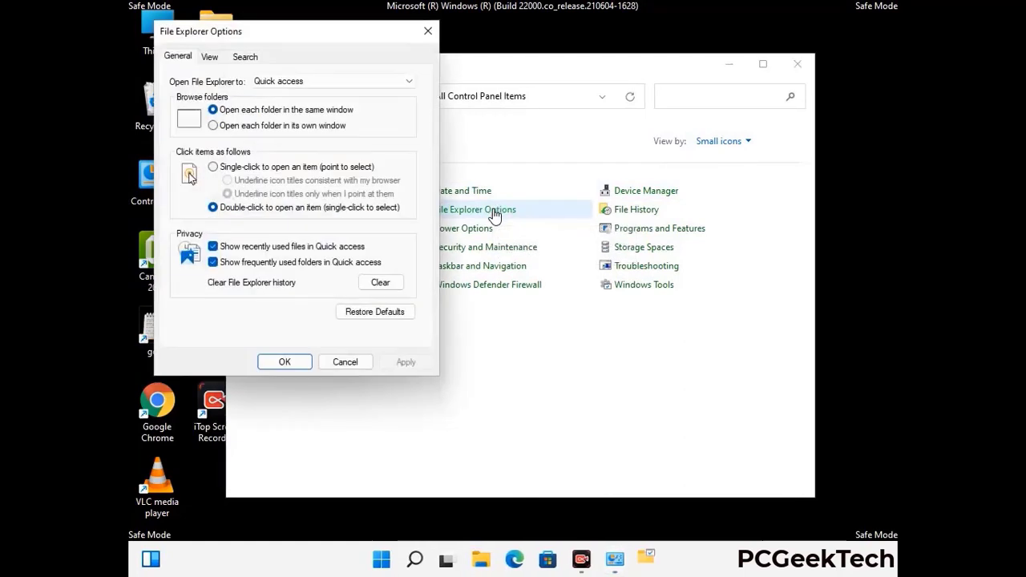
{"action": "left_click", "coordinate": [210, 56]}
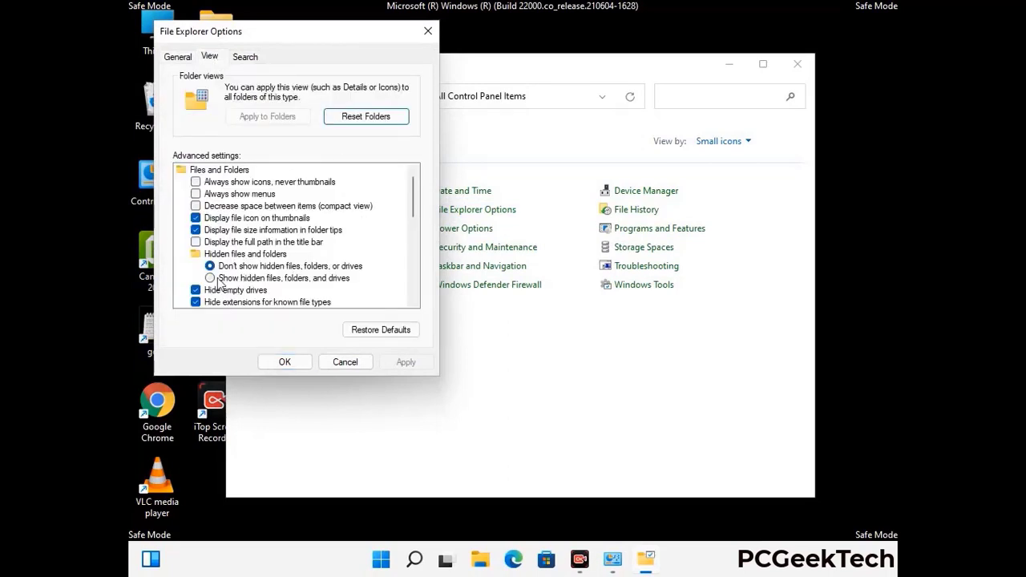
{"action": "left_click", "coordinate": [210, 278]}
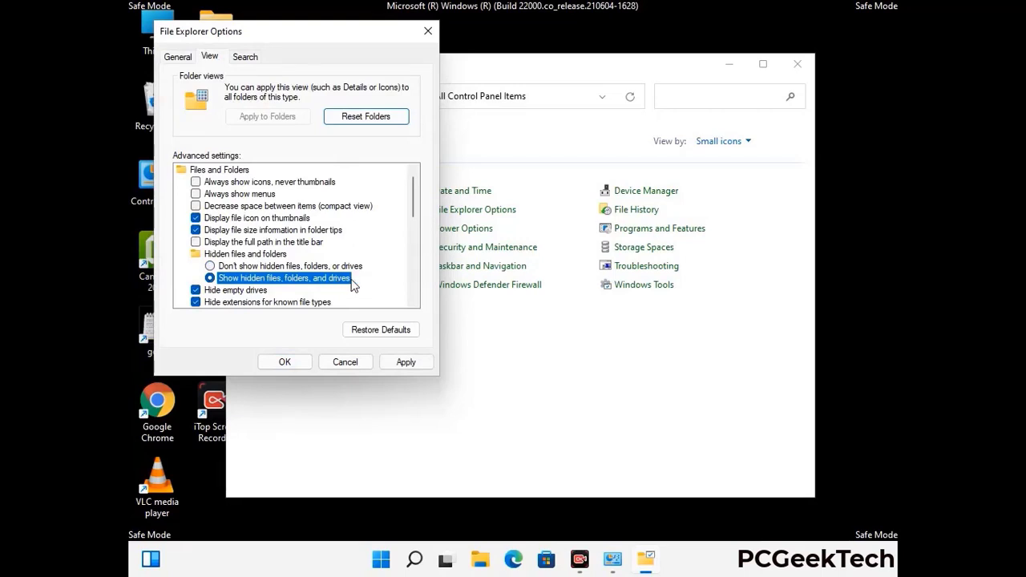
{"action": "left_click", "coordinate": [406, 362]}
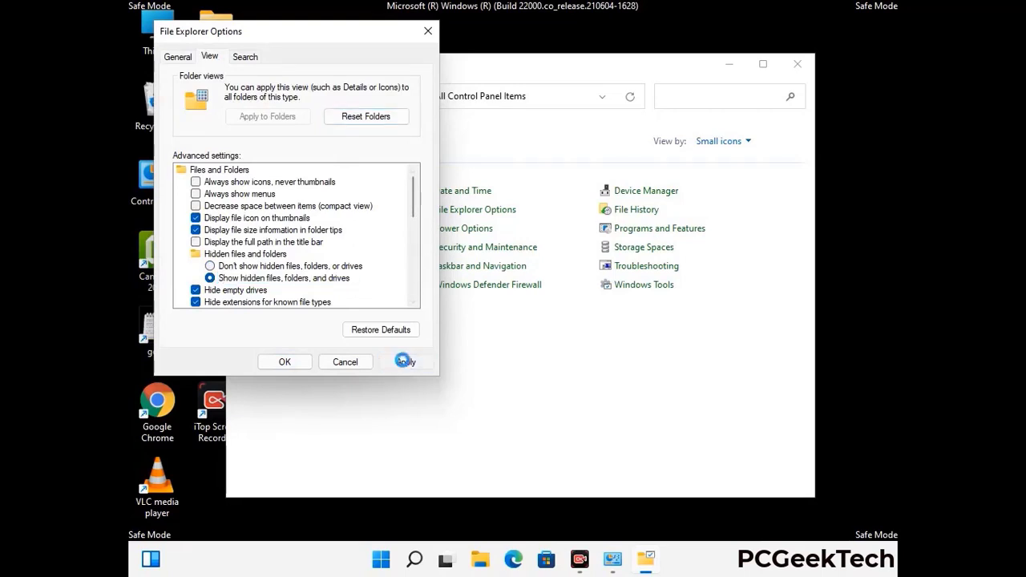
{"action": "left_click", "coordinate": [272, 364]}
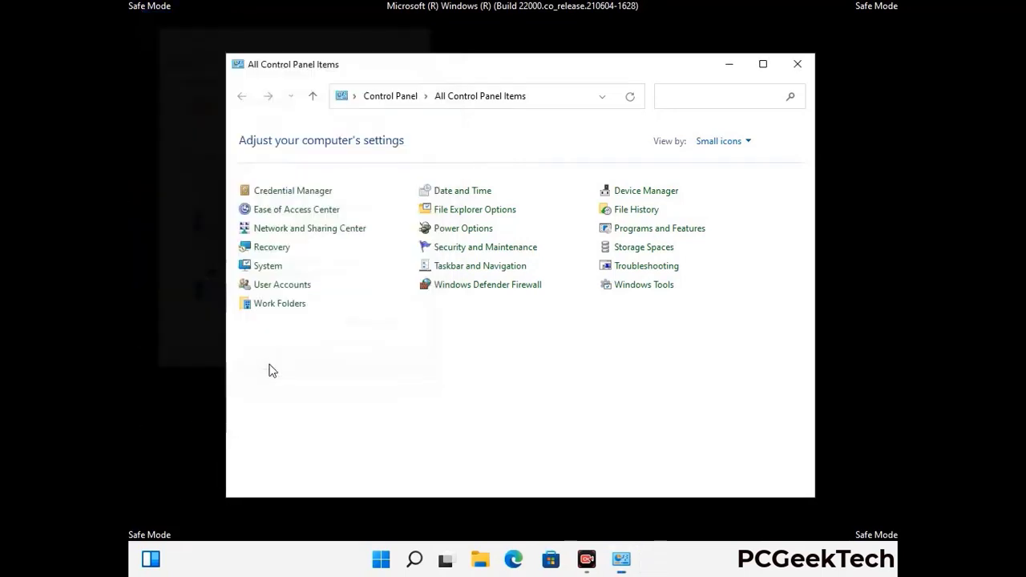
{"action": "left_click", "coordinate": [796, 66]}
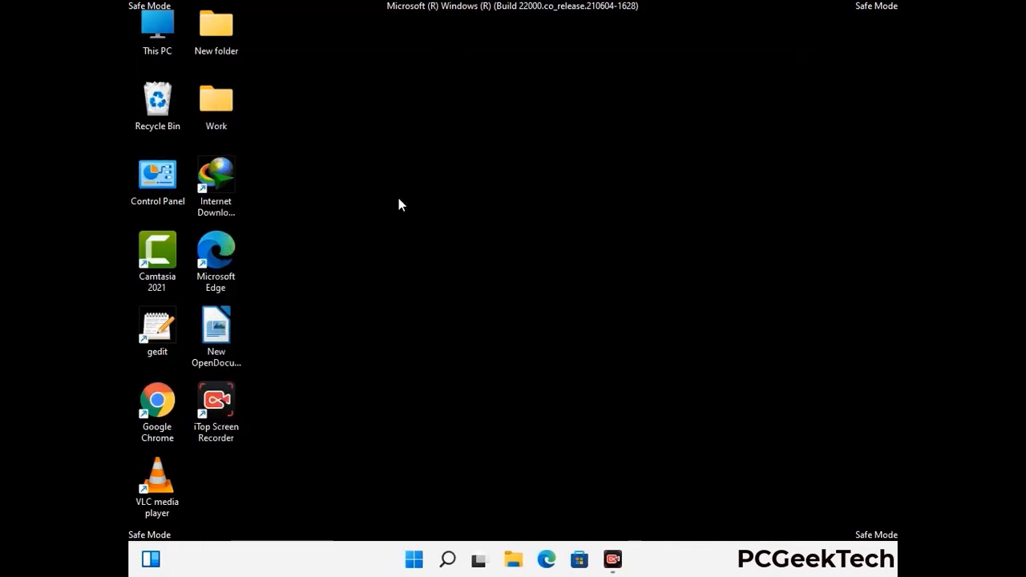
Browse from This PC to C:\Windows\System32\drivers\etc in File Explorer
{"action": "double_click", "coordinate": [152, 50]}
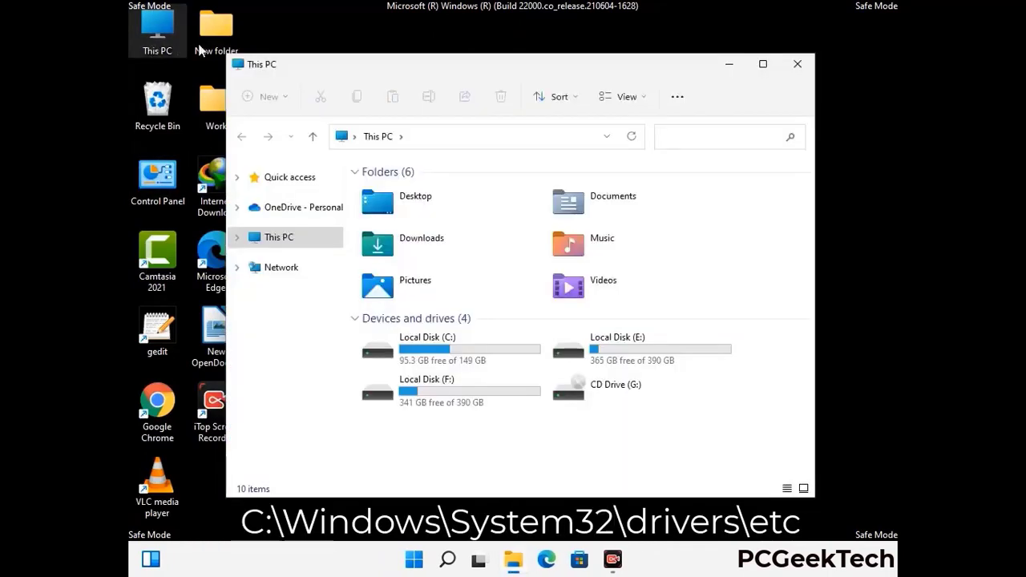
{"action": "double_click", "coordinate": [449, 351]}
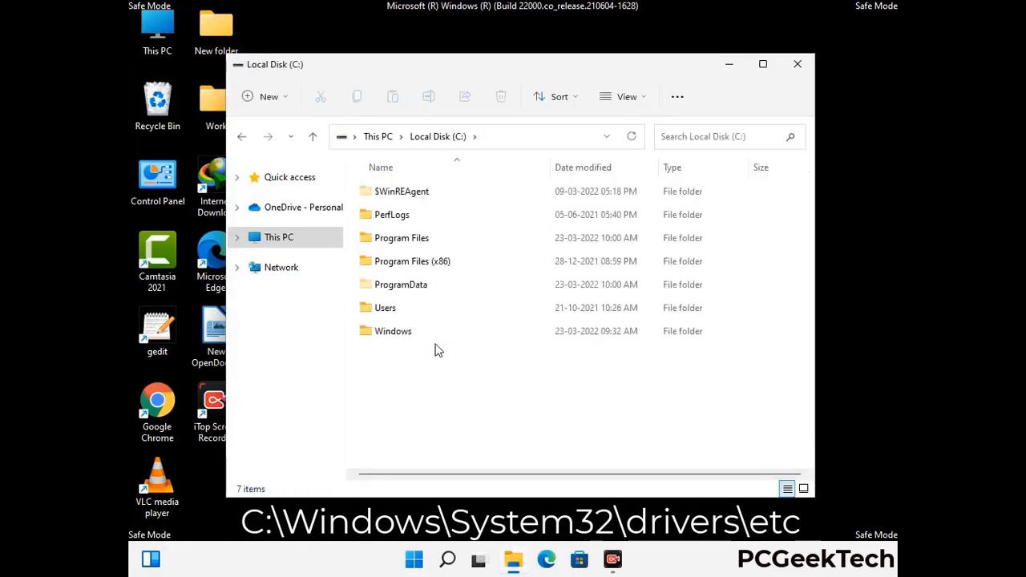
{"action": "double_click", "coordinate": [384, 338]}
{"action": "scroll", "coordinate": [506, 347], "scroll_direction": "down", "scroll_amount": 6}
{"action": "scroll", "coordinate": [505, 347], "scroll_direction": "down", "scroll_amount": 12}
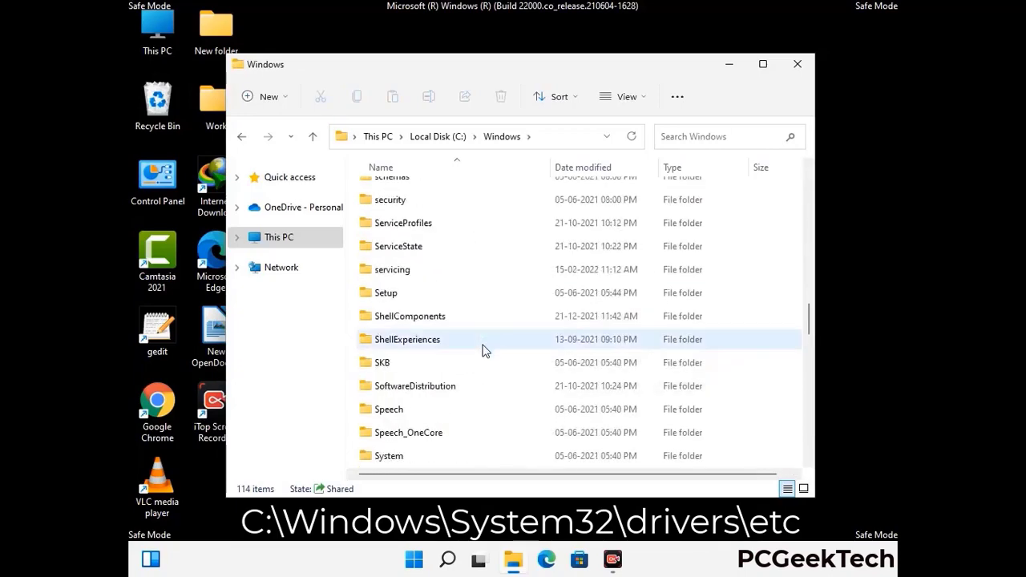
{"action": "scroll", "coordinate": [481, 353], "scroll_direction": "down", "scroll_amount": 2}
{"action": "double_click", "coordinate": [391, 340]}
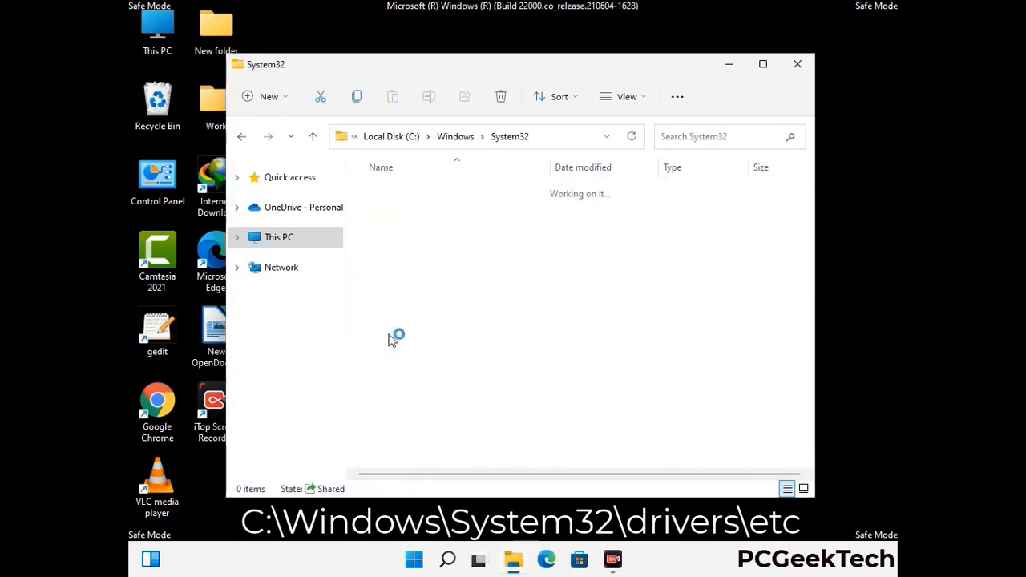
{"action": "scroll", "coordinate": [441, 346], "scroll_direction": "down", "scroll_amount": 5}
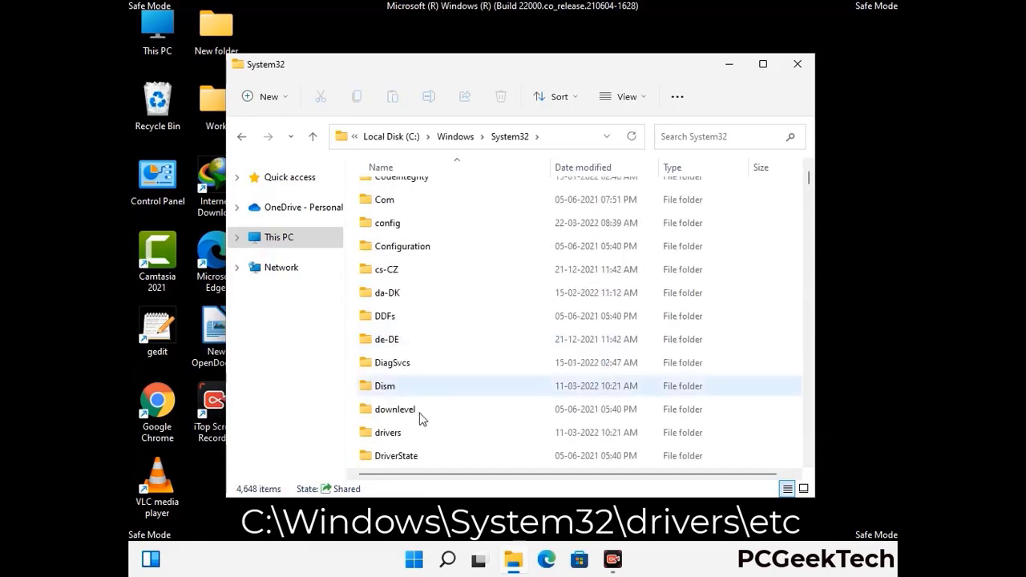
{"action": "double_click", "coordinate": [394, 435]}
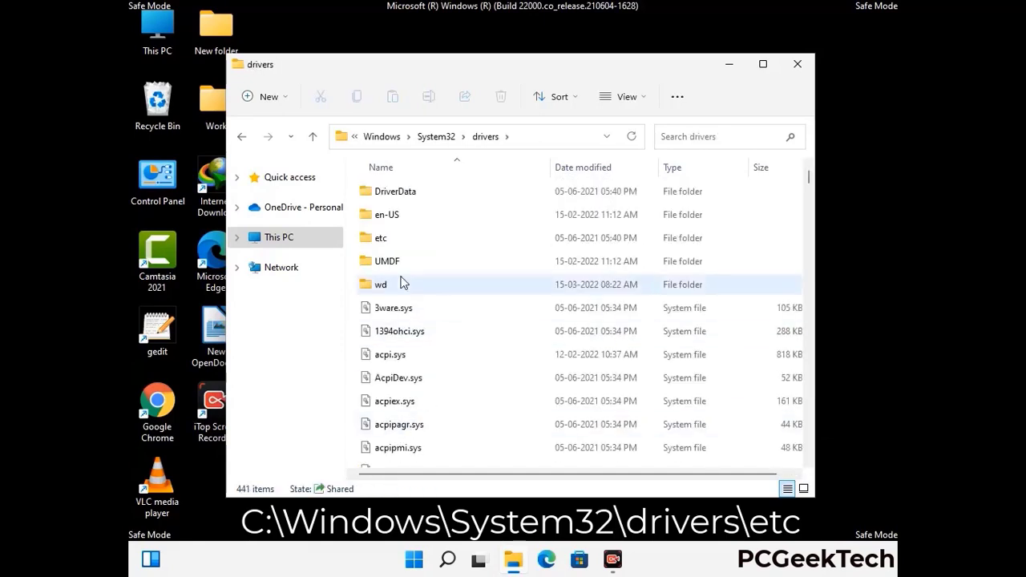
{"action": "double_click", "coordinate": [381, 238]}
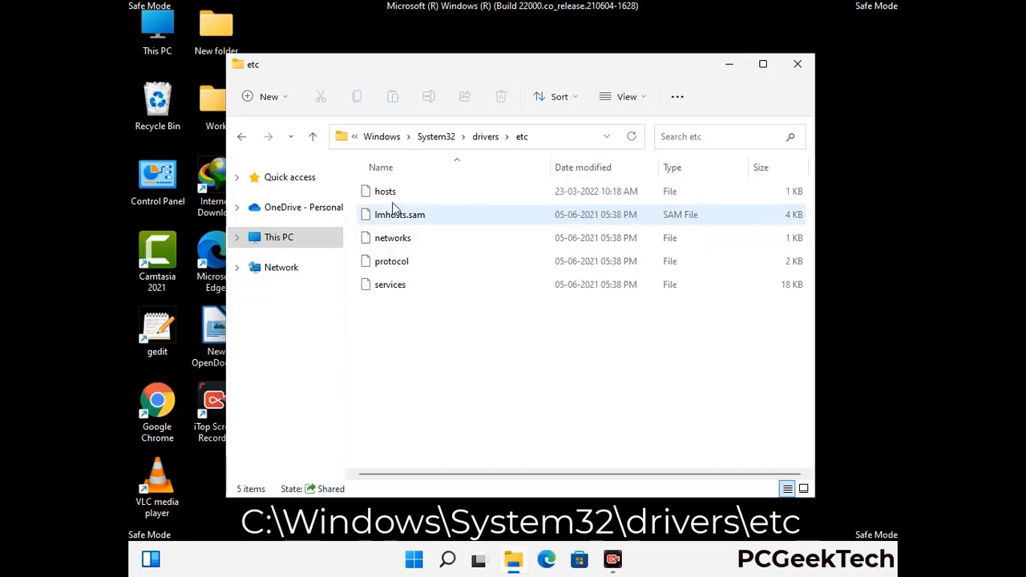
Open the hosts file with Notepad
{"action": "left_click", "coordinate": [386, 192]}
{"action": "double_click", "coordinate": [393, 202]}
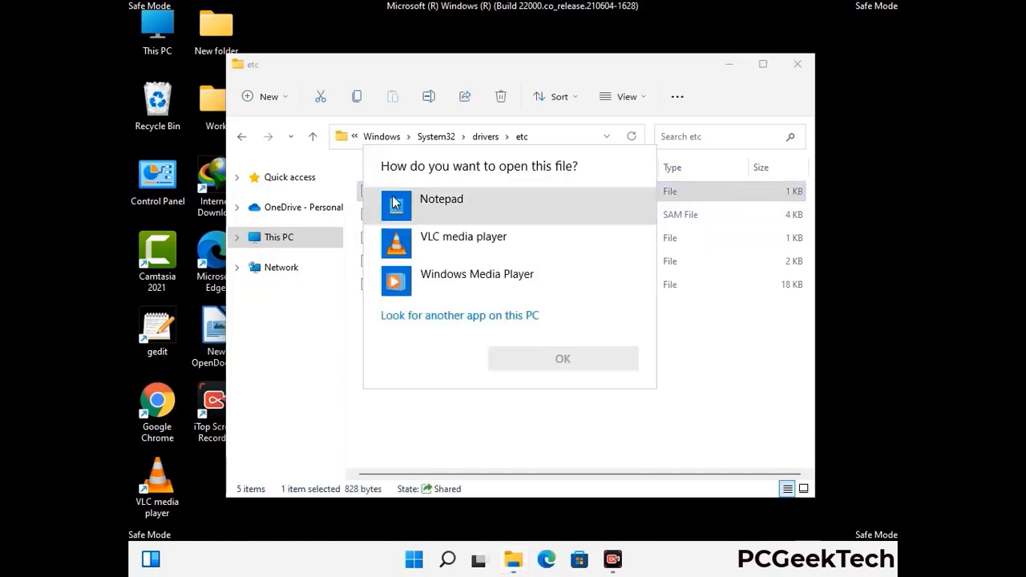
{"action": "left_click", "coordinate": [463, 205]}
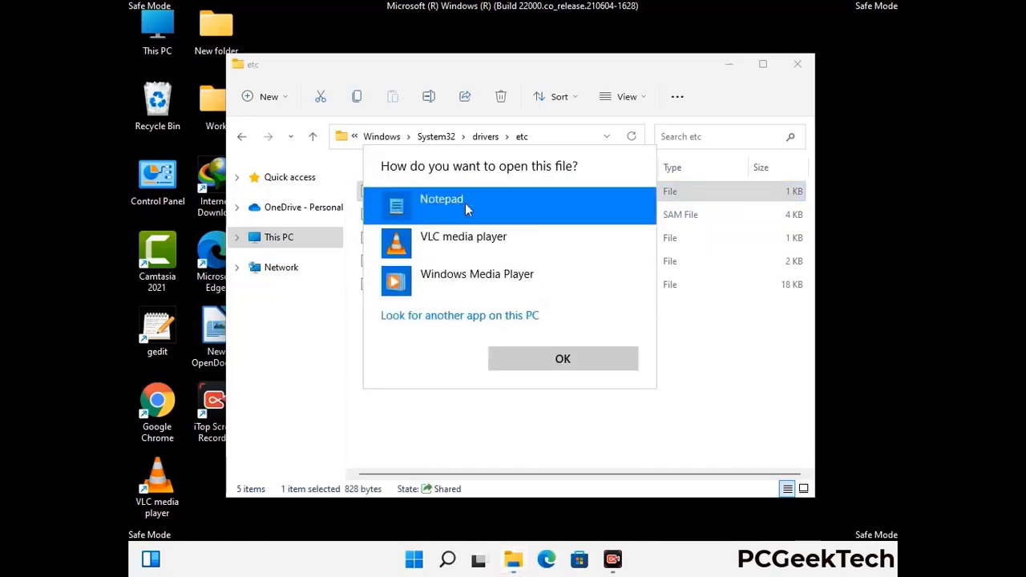
{"action": "left_click", "coordinate": [565, 363]}
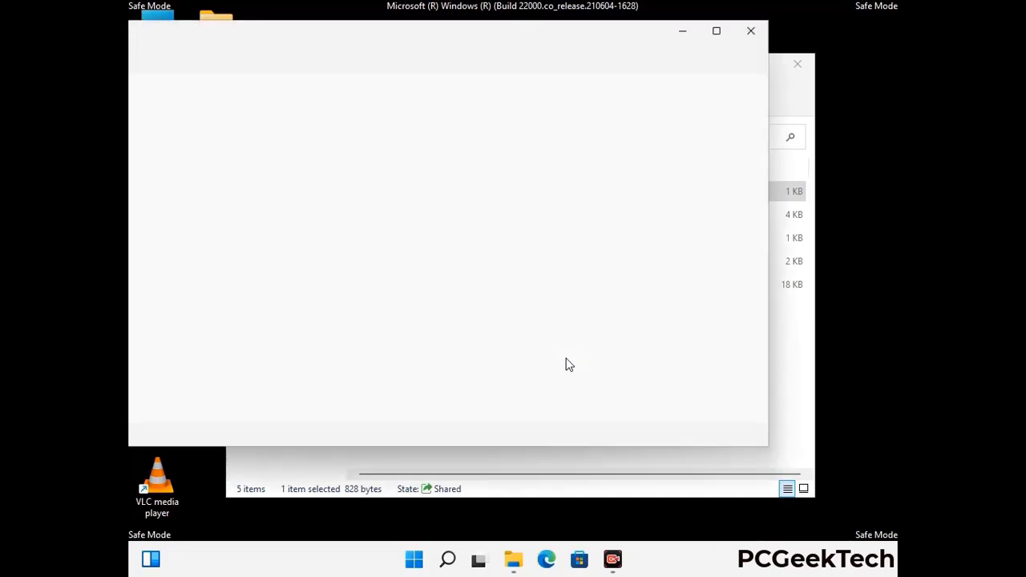
Add an empty line after the last localhost entry and save the hosts file
{"action": "left_click_drag", "start_coordinate": [387, 46], "coordinate": [535, 46]}
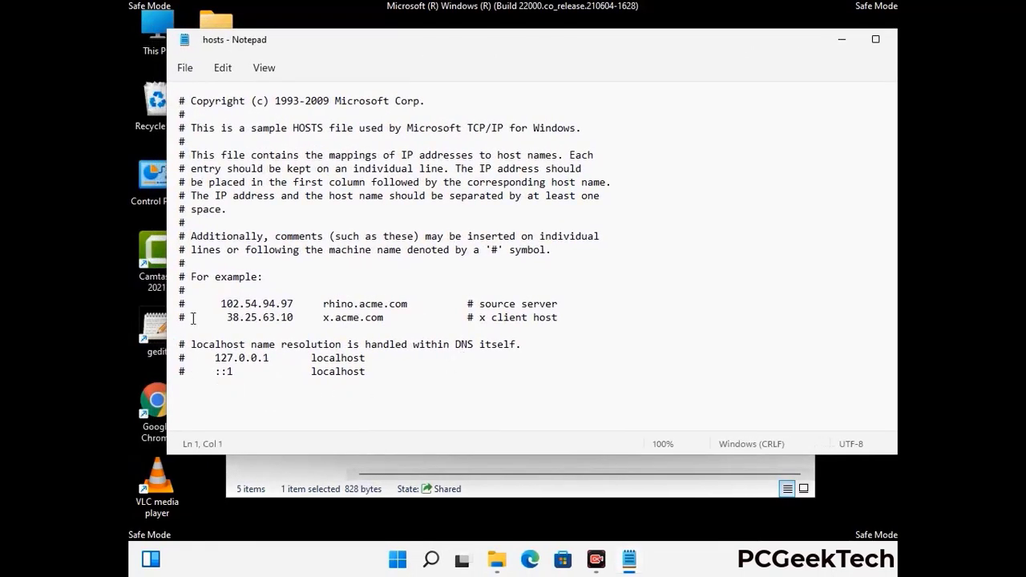
{"action": "left_click", "coordinate": [384, 376]}
{"action": "key", "text": "Return"}
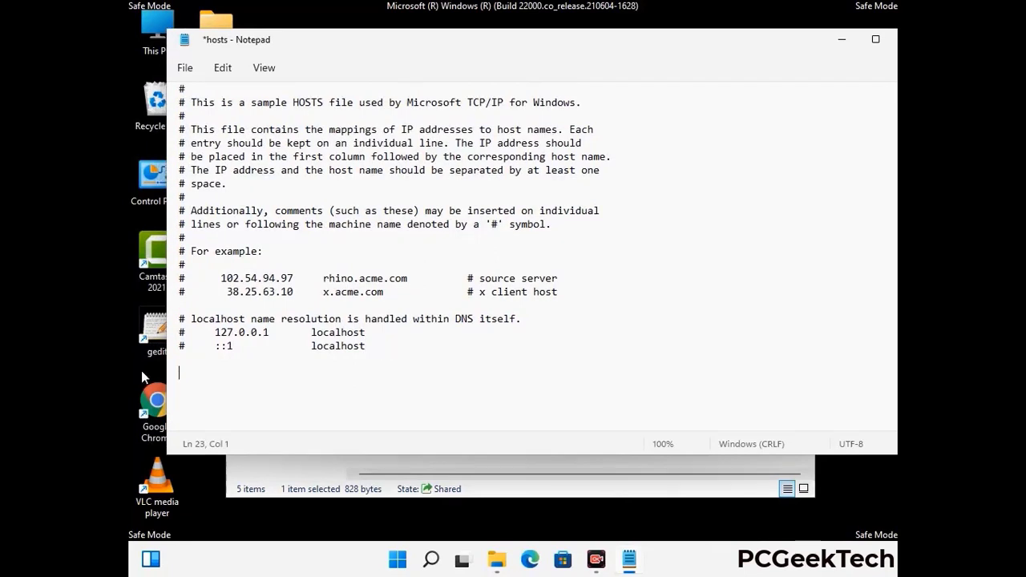
{"action": "left_click", "coordinate": [184, 68]}
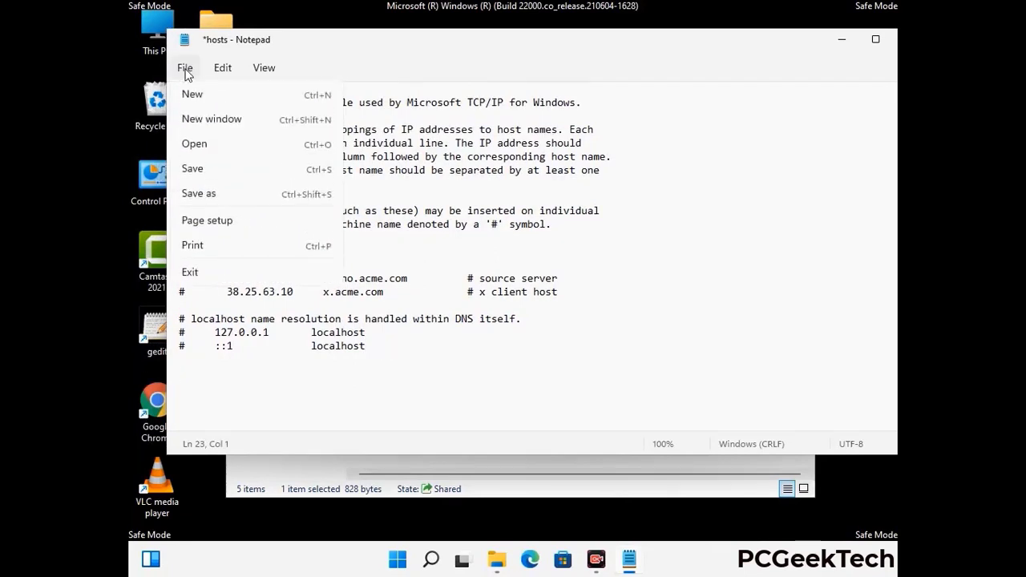
{"action": "left_click", "coordinate": [193, 170]}
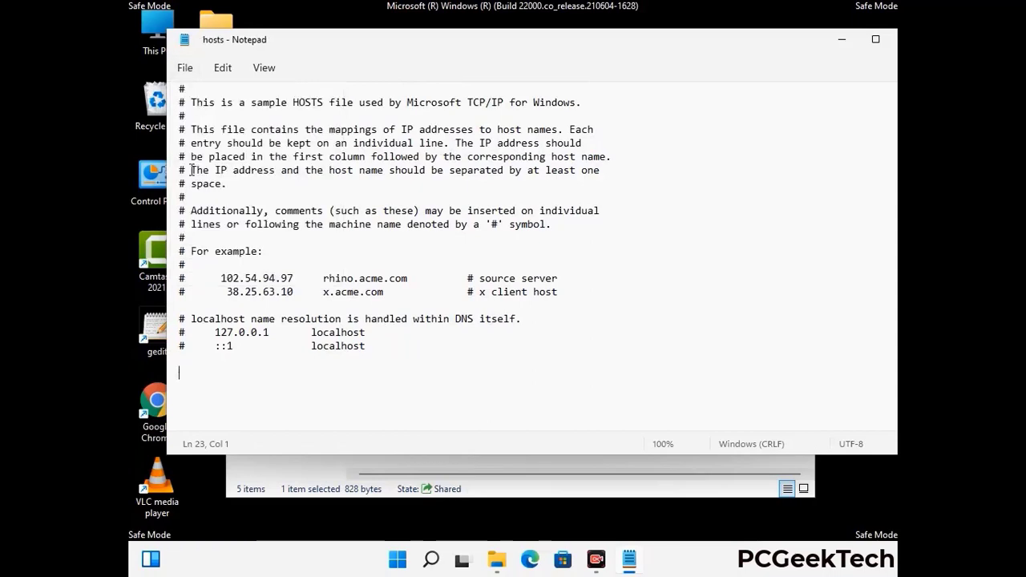
Close Notepad and the etc folder window
{"action": "left_click_drag", "start_coordinate": [772, 44], "coordinate": [654, 46]}
{"action": "left_click", "coordinate": [791, 41]}
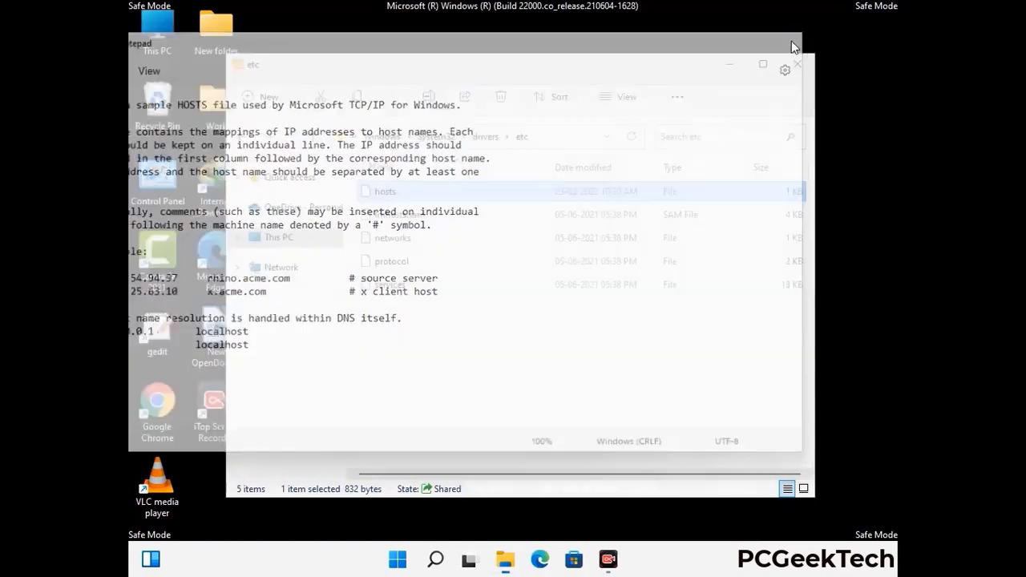
{"action": "left_click", "coordinate": [799, 63]}
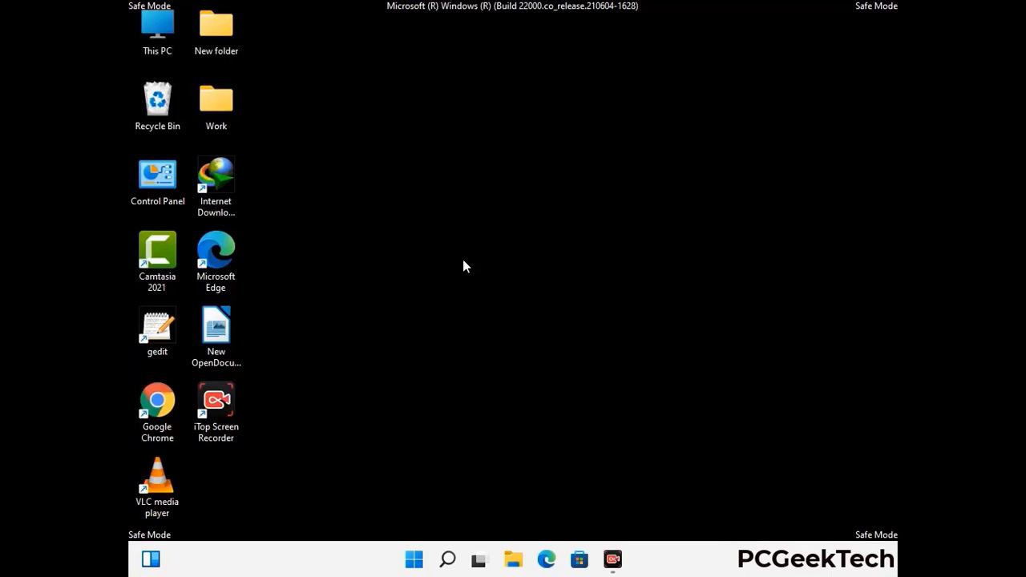
Open the Roaming AppData folder by running %appdata% from the Run box
{"action": "key", "text": "super+r"}
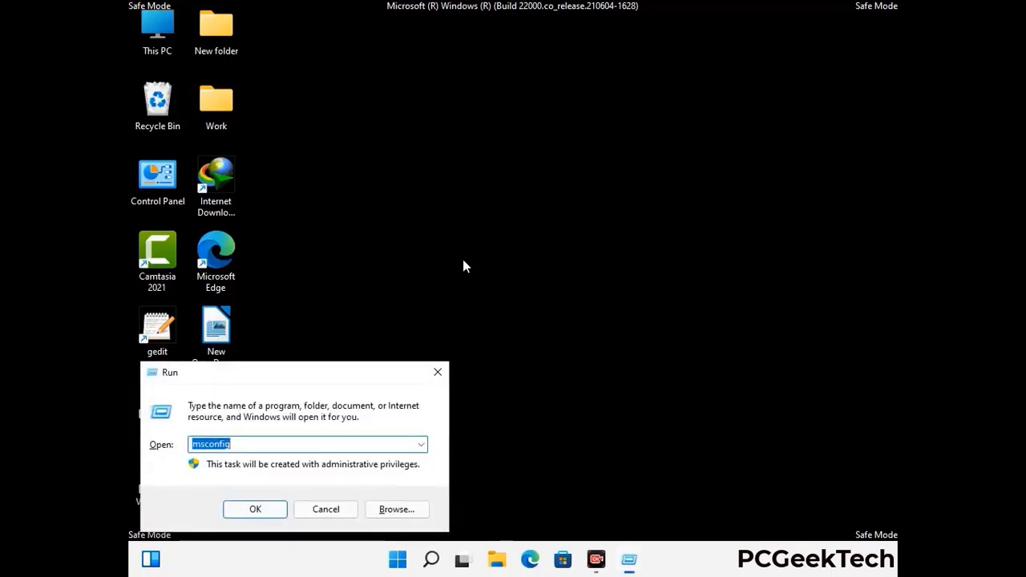
{"action": "left_click_drag", "start_coordinate": [293, 371], "coordinate": [476, 160]}
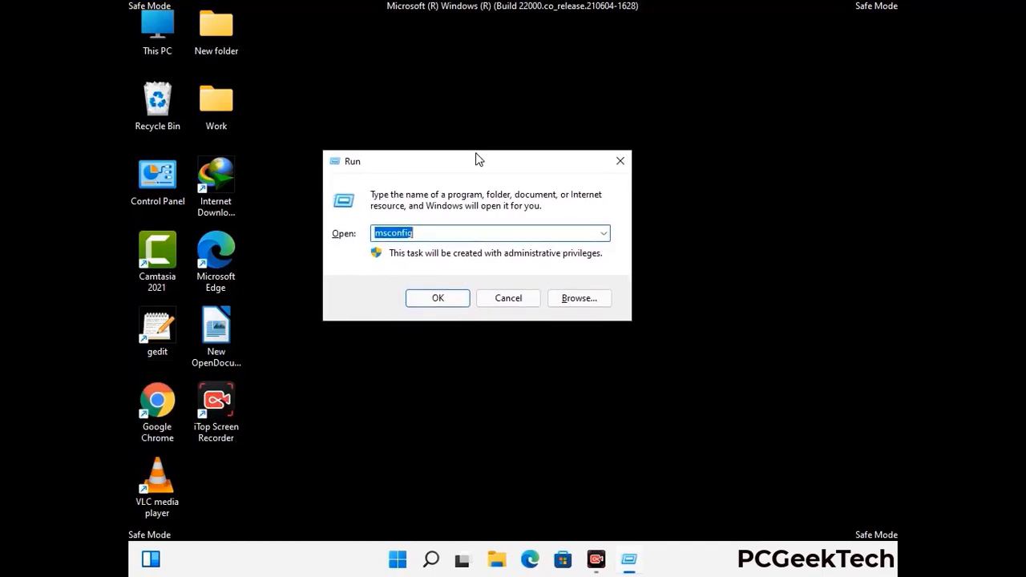
{"action": "type", "text": "%"}
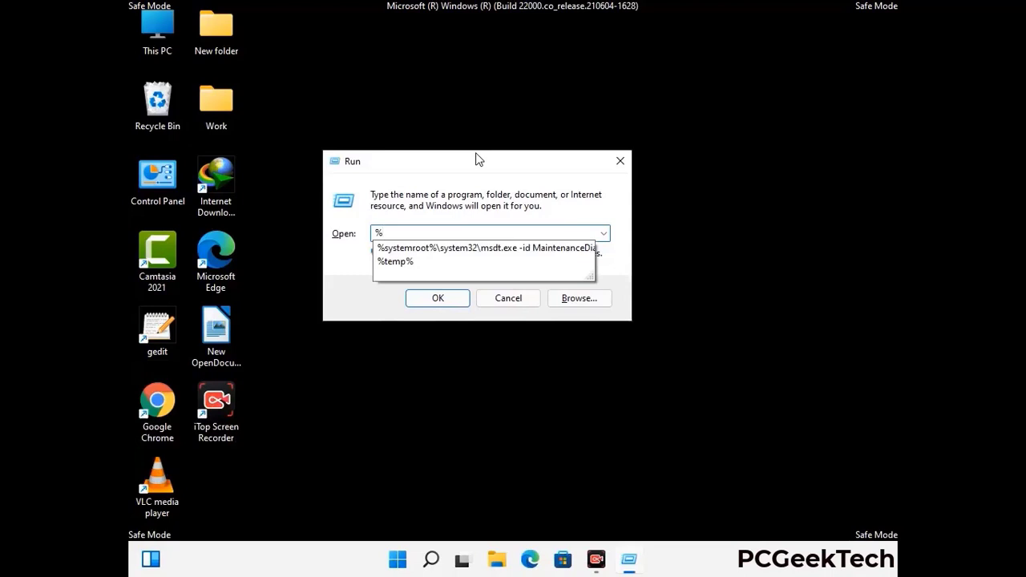
{"action": "type", "text": "appdata%"}
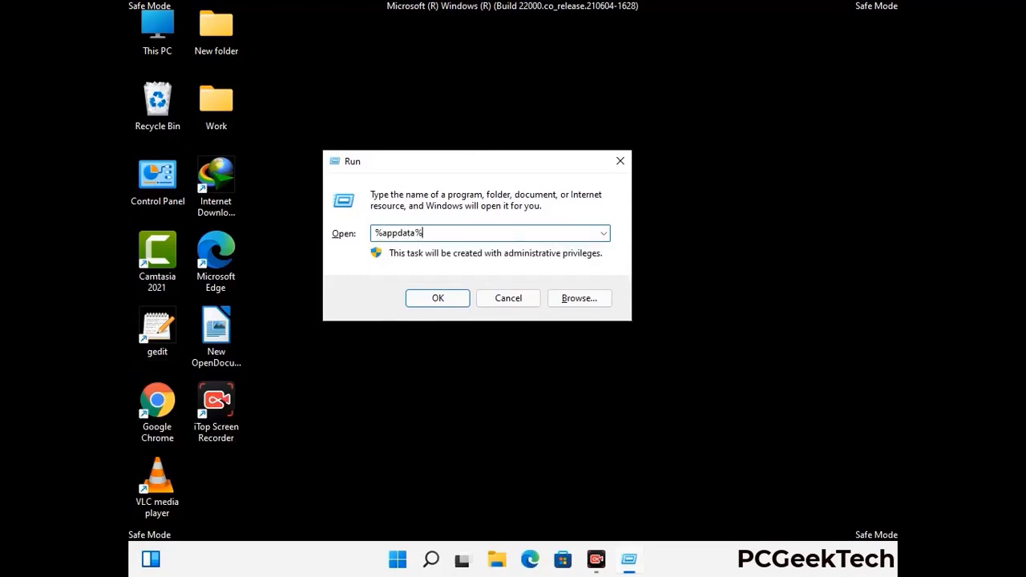
{"action": "key", "text": "Return"}
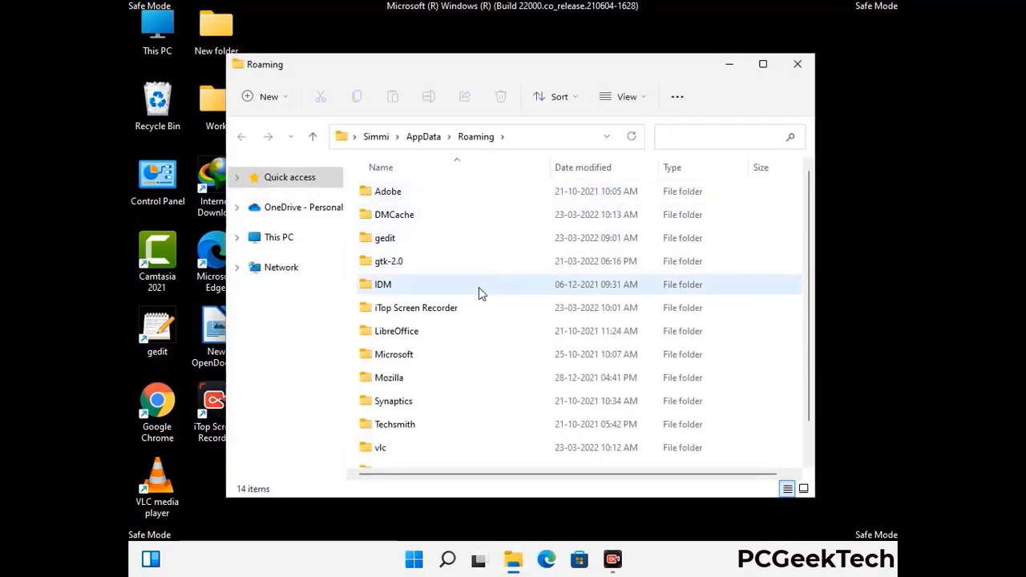
Delete the Zoom folder from AppData\Roaming and close the window
{"action": "scroll", "coordinate": [480, 296], "scroll_direction": "down", "scroll_amount": 1}
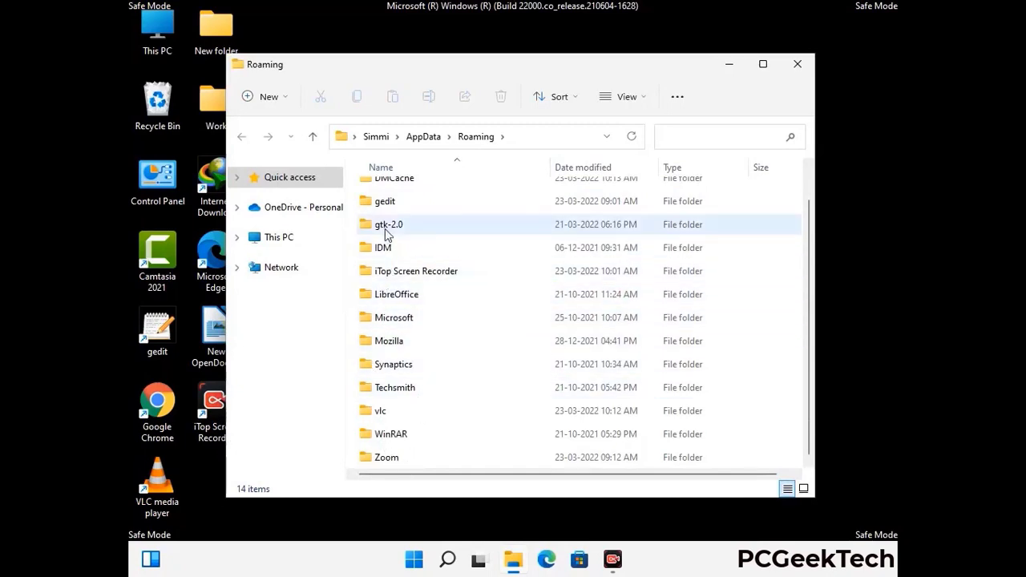
{"action": "scroll", "coordinate": [383, 244], "scroll_direction": "up", "scroll_amount": 1}
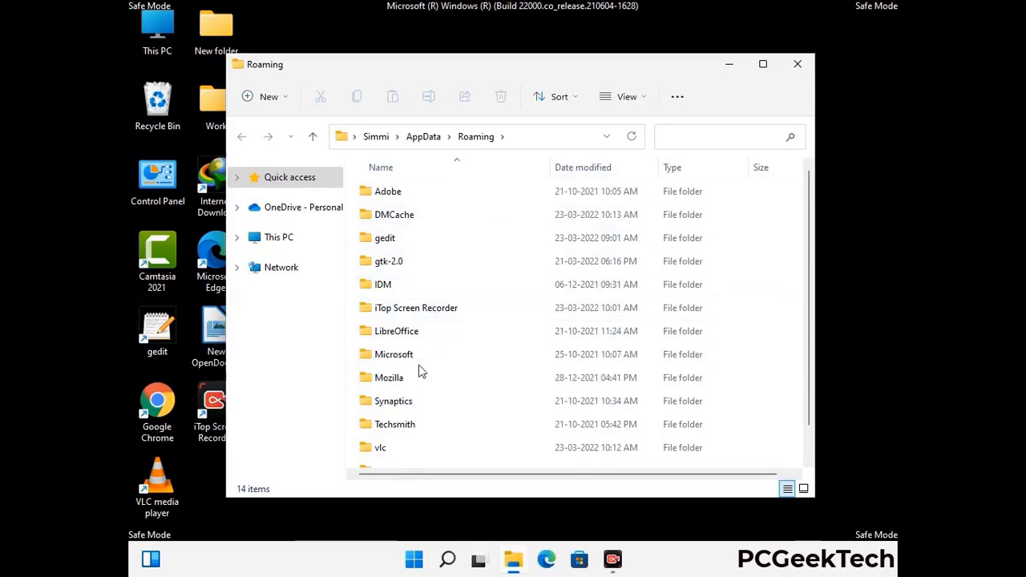
{"action": "scroll", "coordinate": [419, 374], "scroll_direction": "down", "scroll_amount": 1}
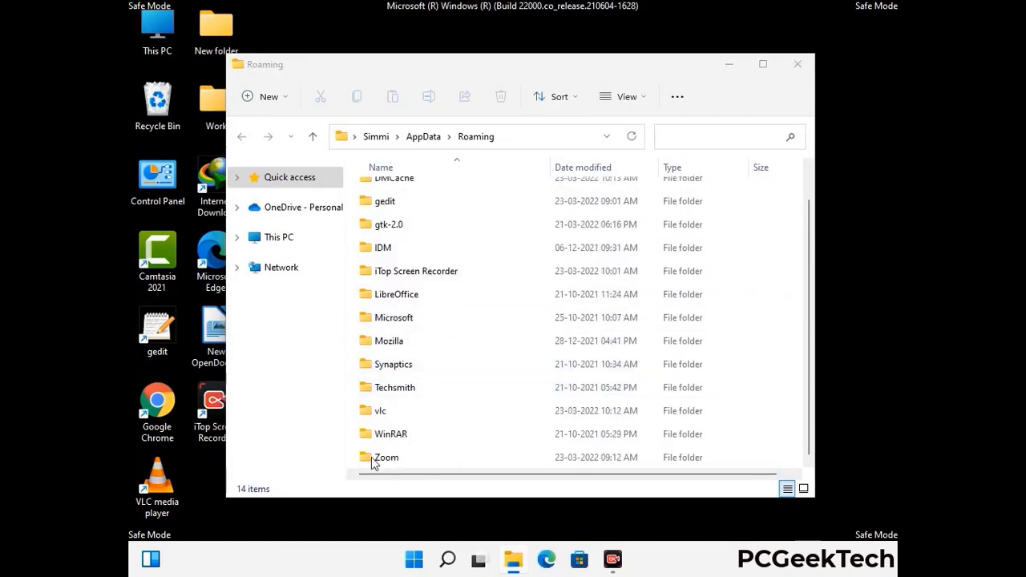
{"action": "left_click", "coordinate": [574, 452]}
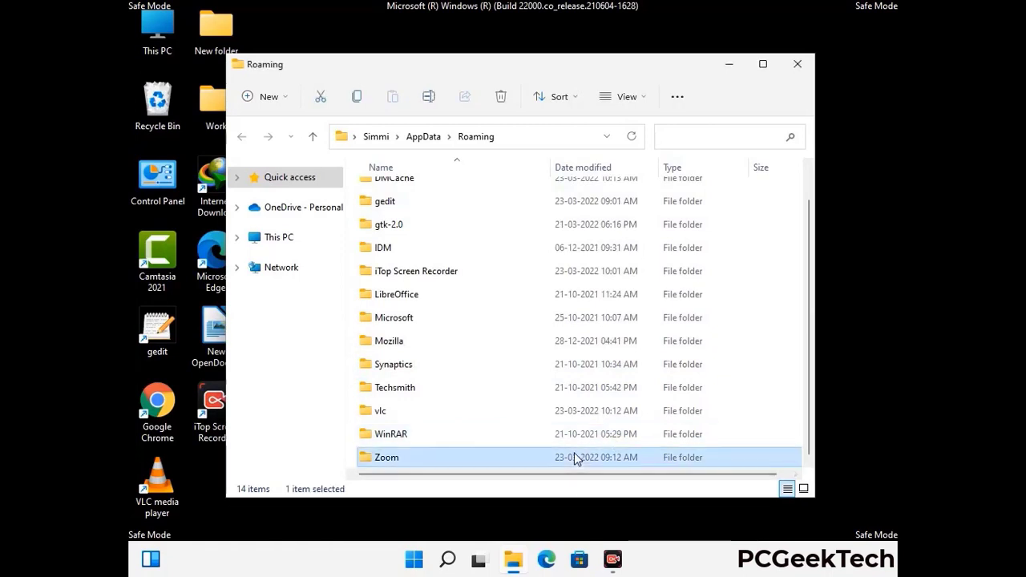
{"action": "left_click", "coordinate": [506, 100]}
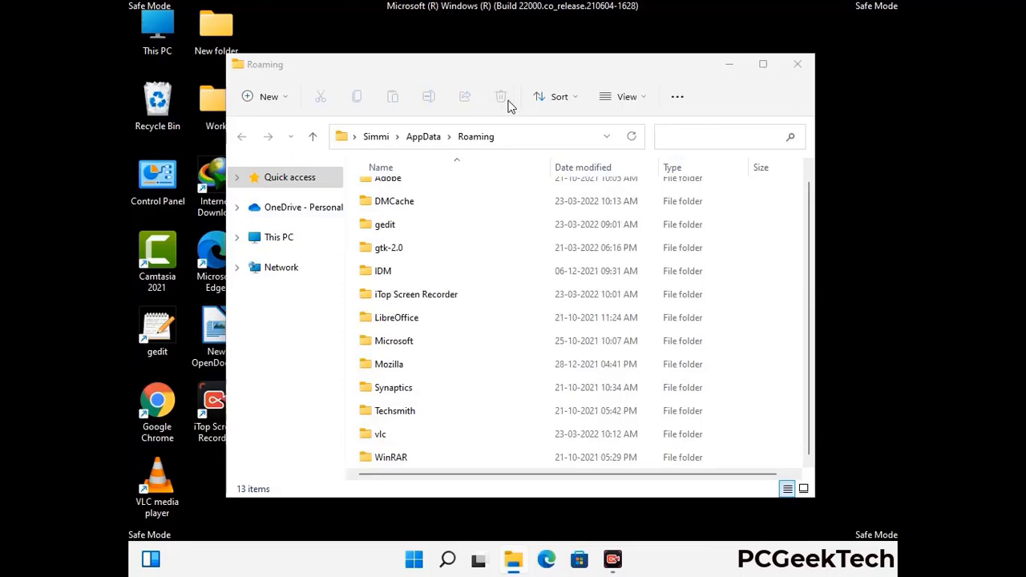
{"action": "left_click", "coordinate": [797, 66]}
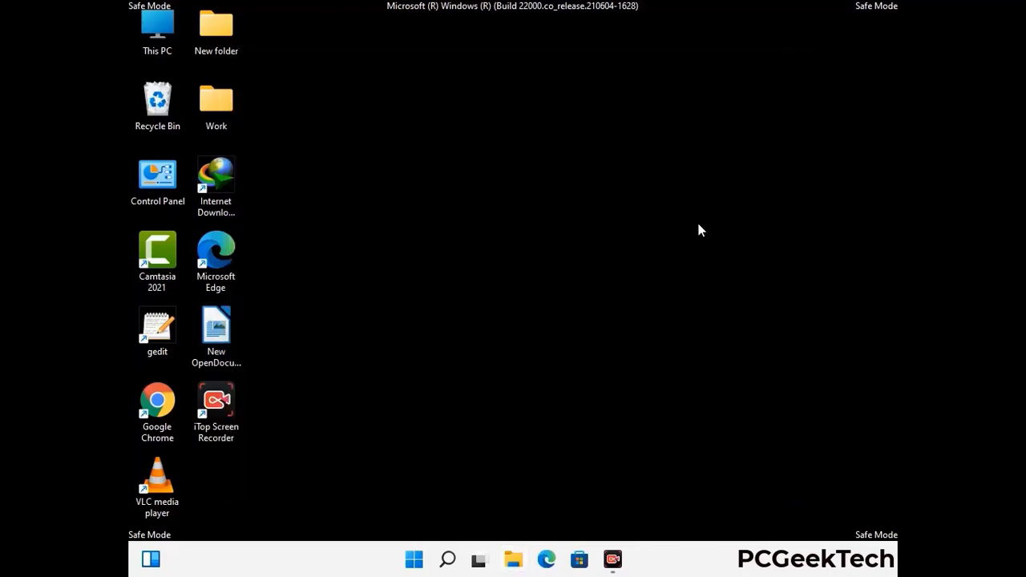
Run %LocalAppData% from the Run box to open AppData\Local
{"action": "key", "text": "super+r"}
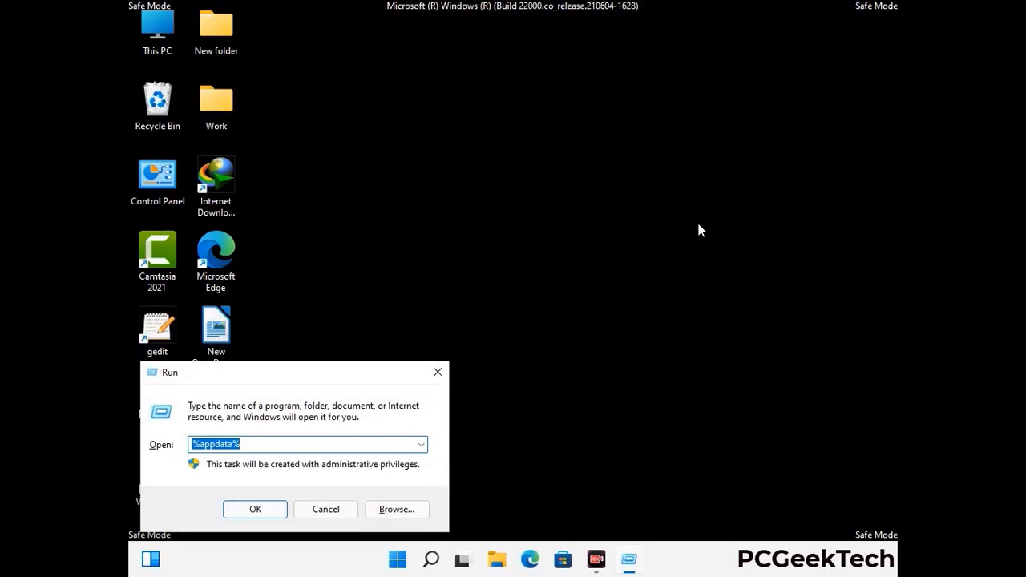
{"action": "left_click_drag", "start_coordinate": [321, 381], "coordinate": [538, 203]}
{"action": "type", "text": "%Local"}
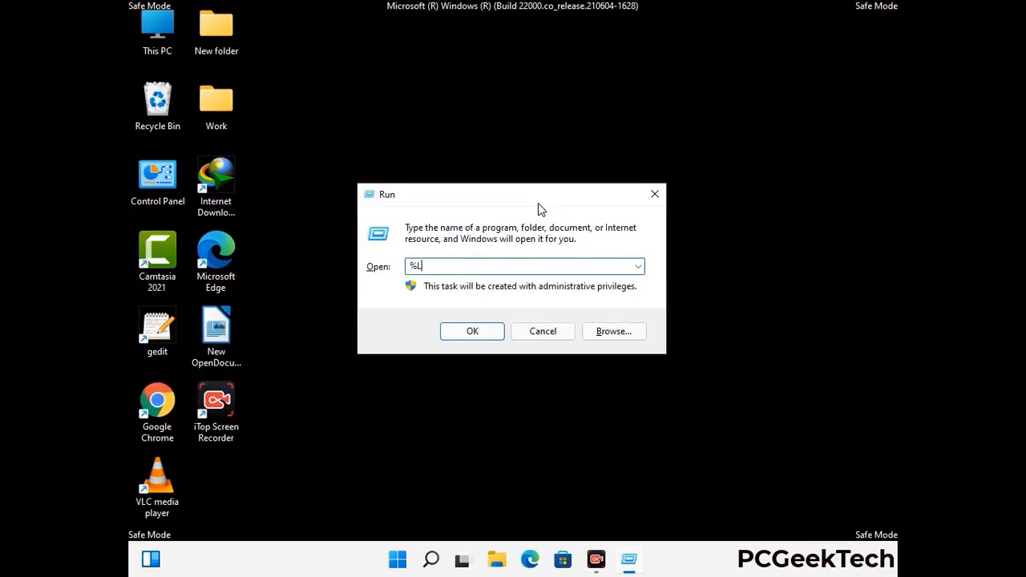
{"action": "type", "text": "AppData%"}
{"action": "key", "text": "Return"}
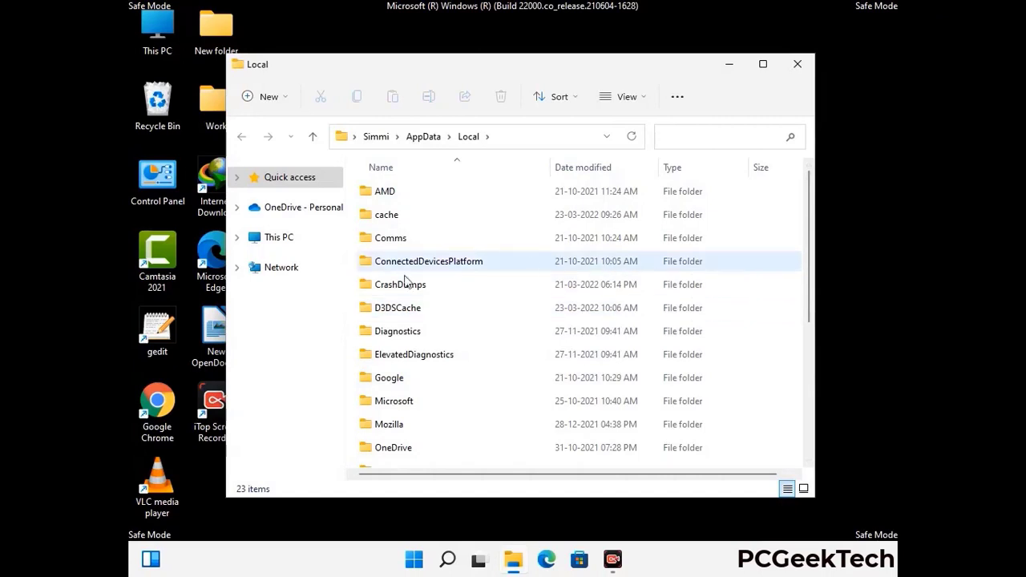
Delete the Mozilla folder from AppData\Local, then close the folder window
{"action": "scroll", "coordinate": [428, 360], "scroll_direction": "down", "scroll_amount": 1}
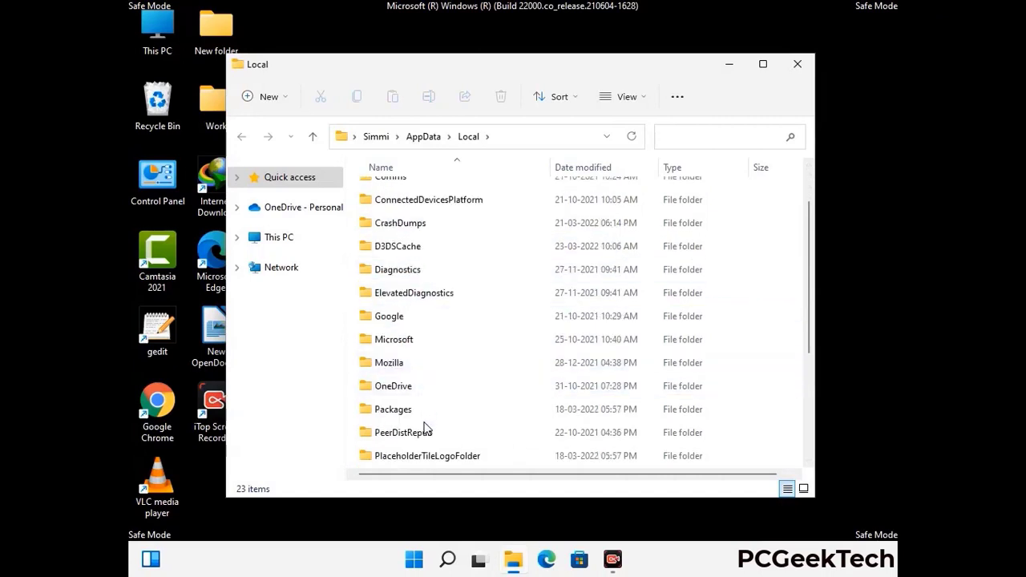
{"action": "left_click", "coordinate": [399, 367]}
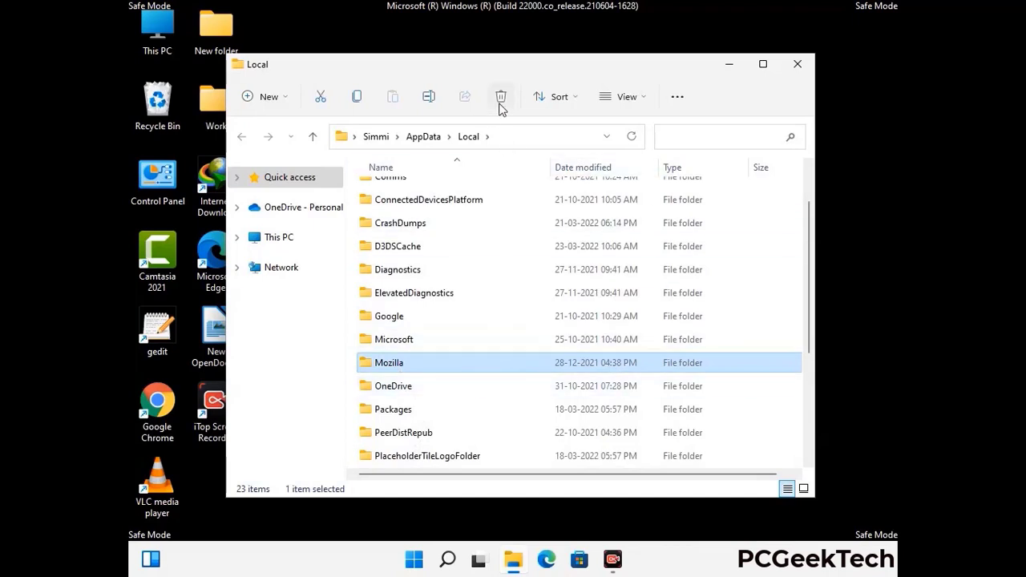
{"action": "left_click", "coordinate": [501, 106]}
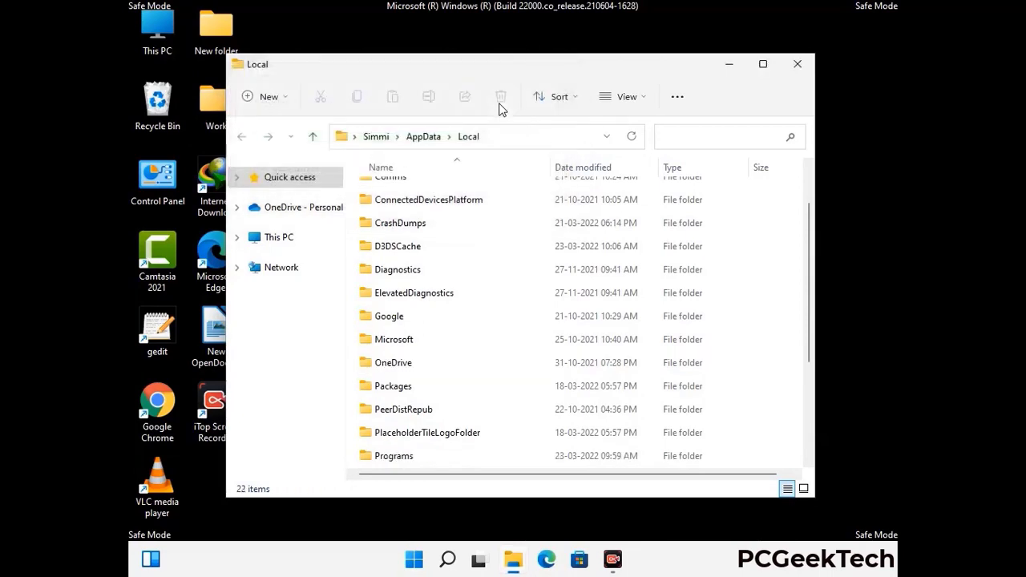
{"action": "left_click", "coordinate": [798, 72]}
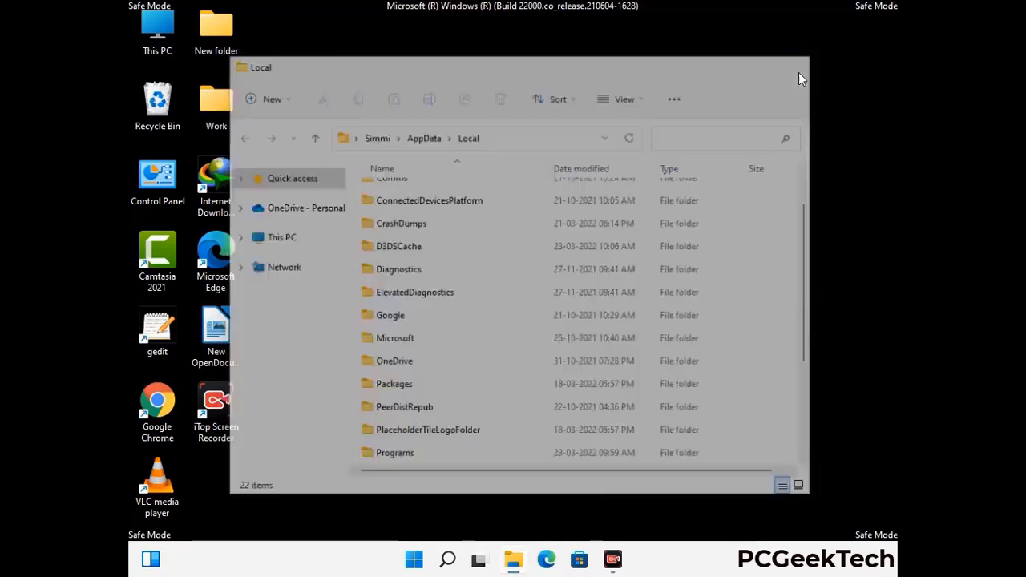
Run %ProgramData% from the Run box to open C:\ProgramData
{"action": "key", "text": "super+r"}
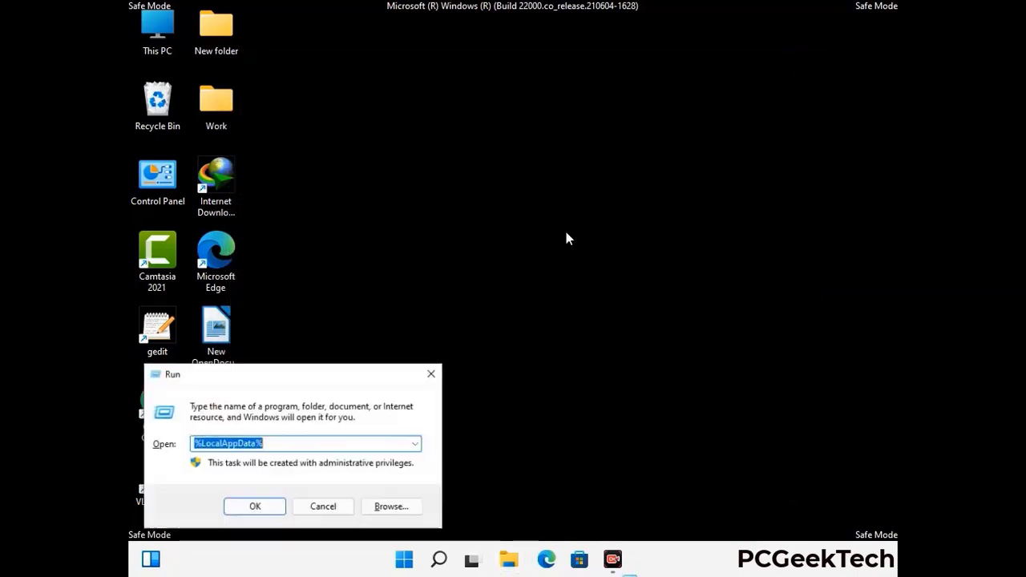
{"action": "left_click_drag", "start_coordinate": [263, 385], "coordinate": [470, 215]}
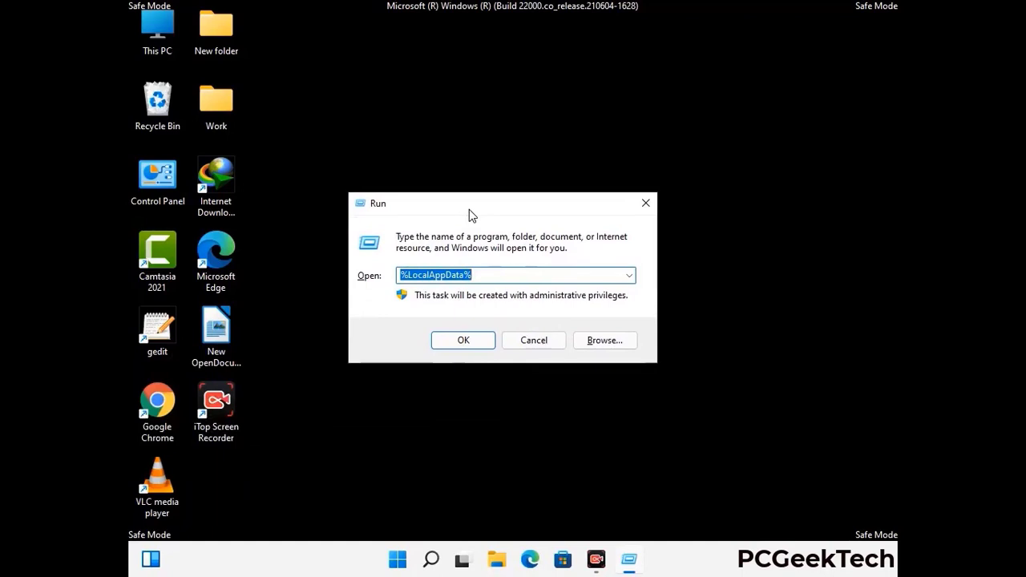
{"action": "type", "text": "%"}
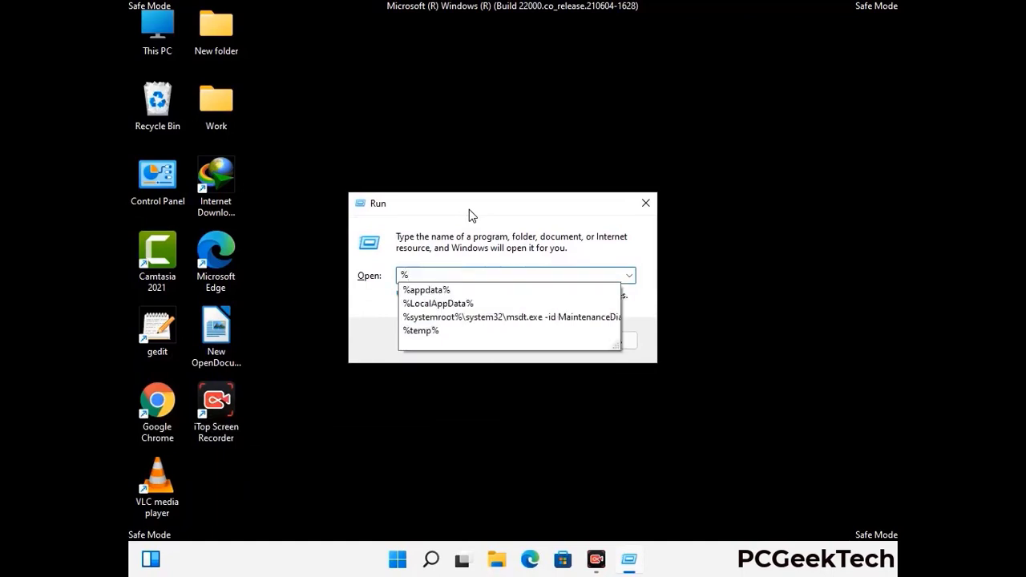
{"action": "type", "text": "ProgramData%"}
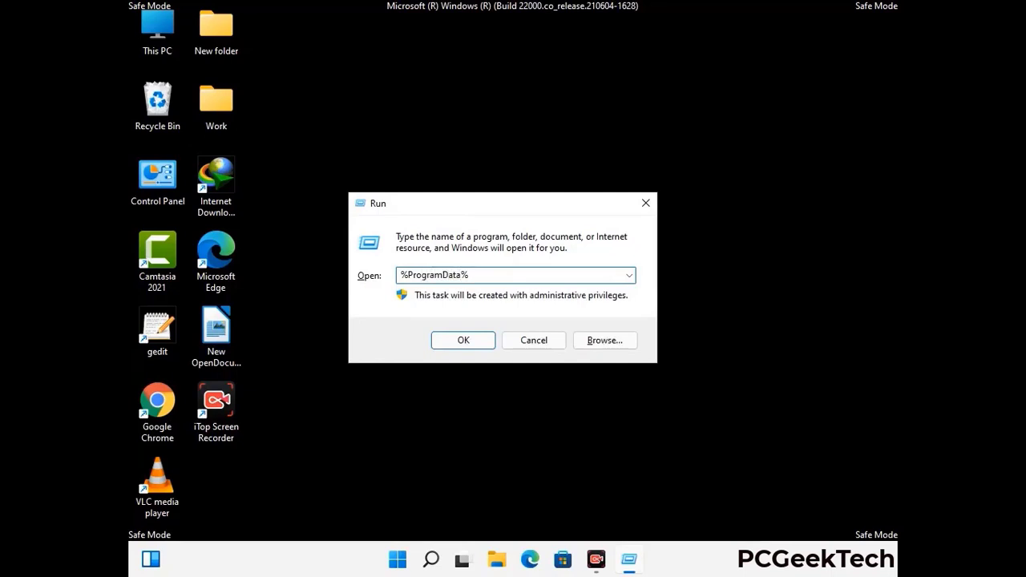
{"action": "key", "text": "Return"}
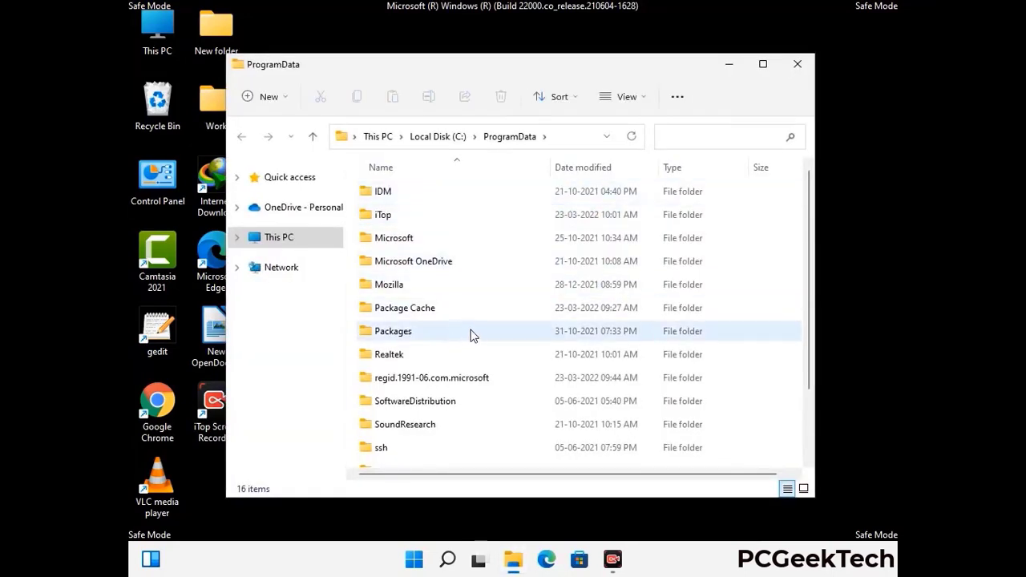
Delete the Mozilla folder from ProgramData, then close the folder window
{"action": "scroll", "coordinate": [472, 339], "scroll_direction": "down", "scroll_amount": 1}
{"action": "scroll", "coordinate": [470, 345], "scroll_direction": "down", "scroll_amount": 1}
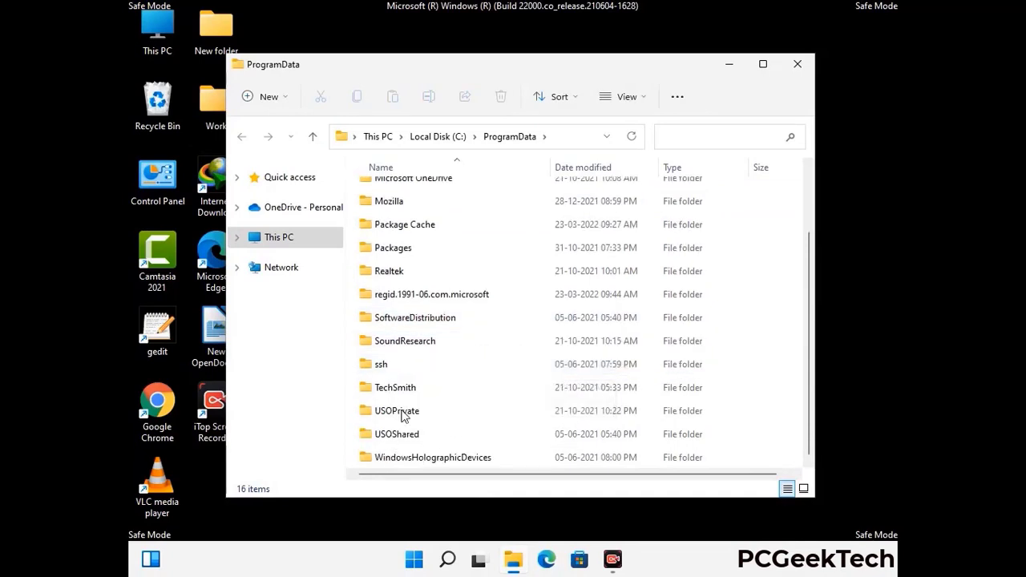
{"action": "left_click", "coordinate": [389, 201]}
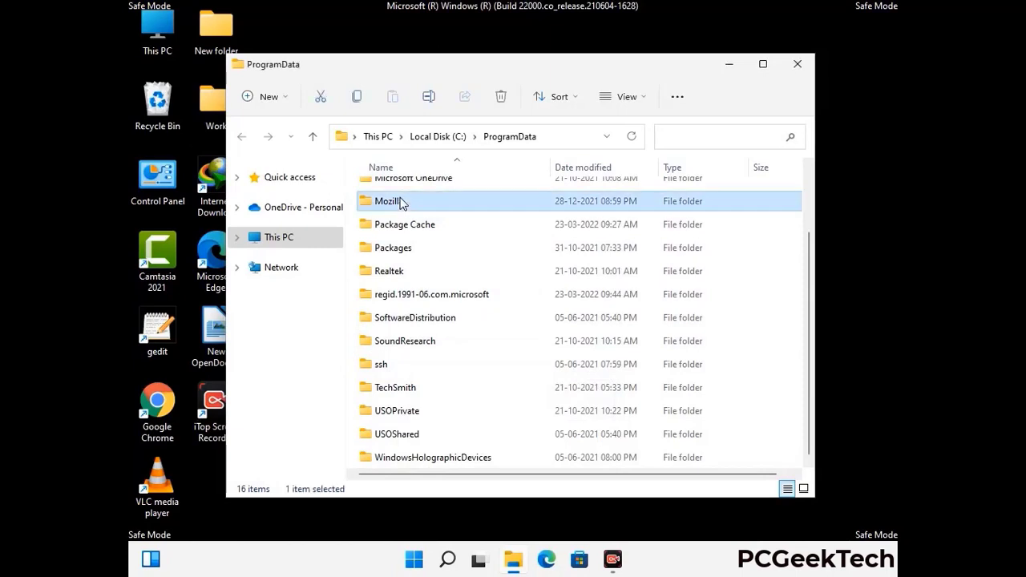
{"action": "left_click", "coordinate": [503, 97]}
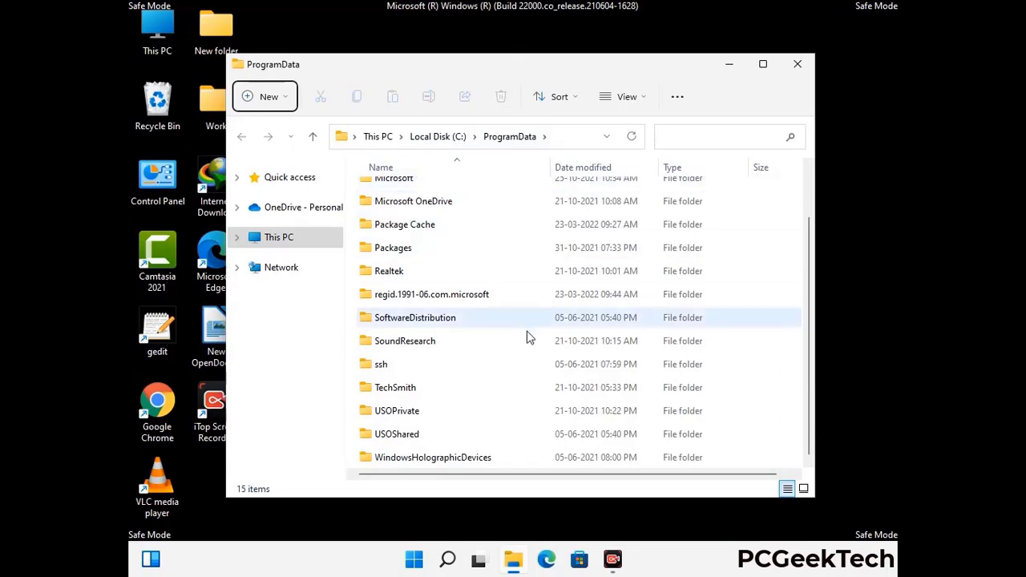
{"action": "scroll", "coordinate": [529, 338], "scroll_direction": "up", "scroll_amount": 1}
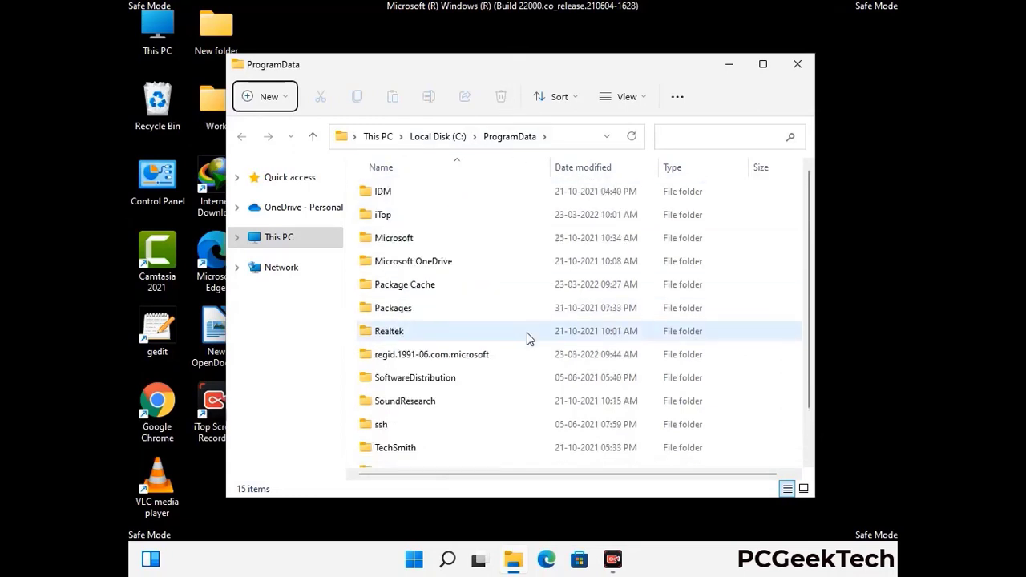
{"action": "left_click", "coordinate": [806, 67]}
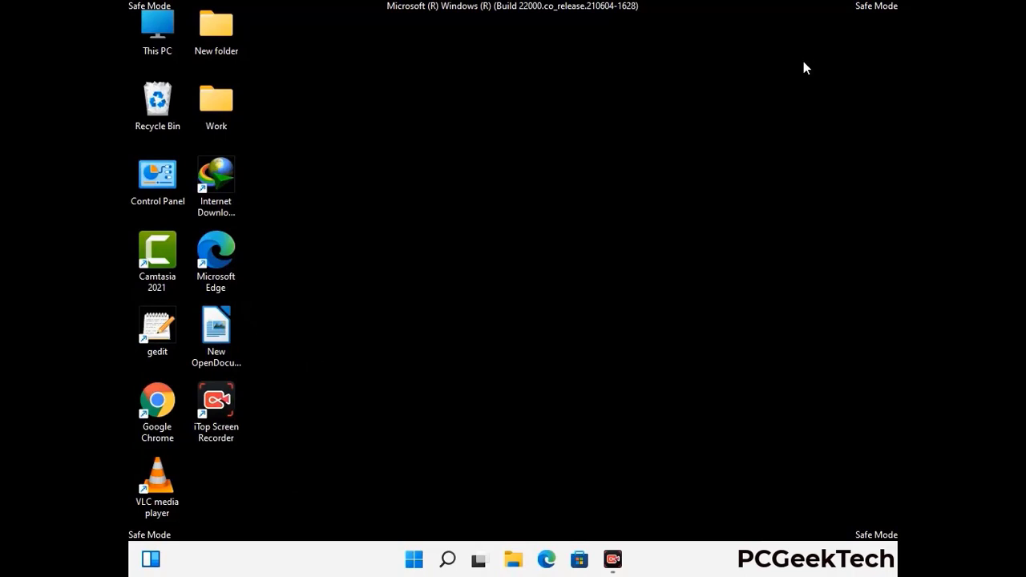
Open C:\Windows in File Explorer by running %WinDir% from the Run box
{"action": "key", "text": "super+r"}
{"action": "left_click_drag", "start_coordinate": [335, 371], "coordinate": [533, 202]}
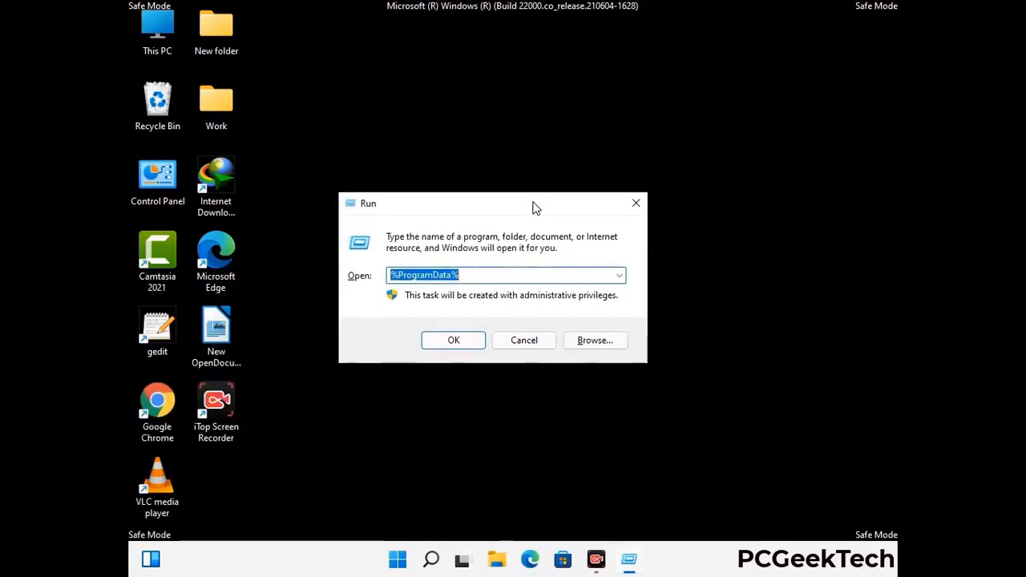
{"action": "type", "text": "%Wi"}
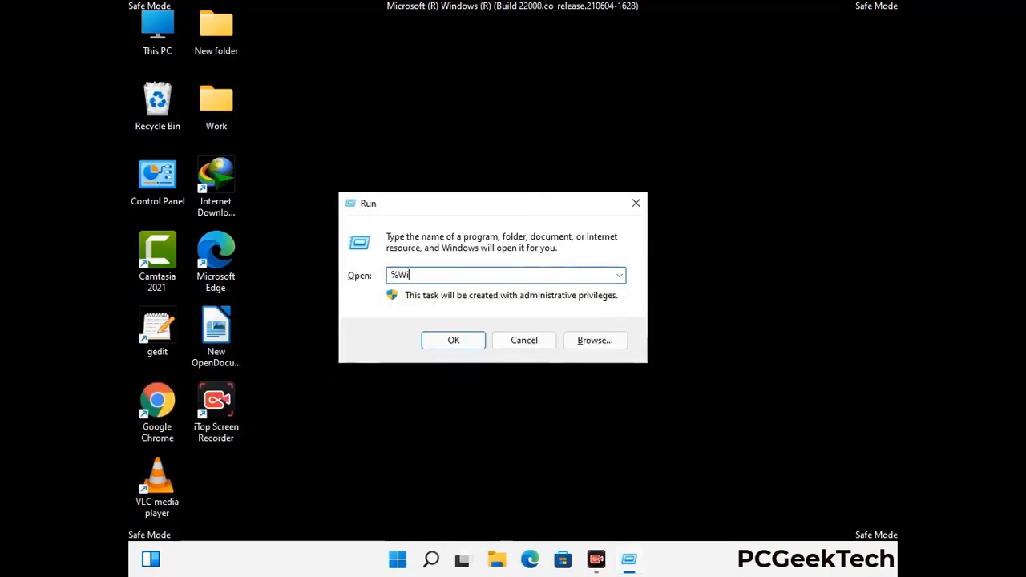
{"action": "type", "text": "nDir%"}
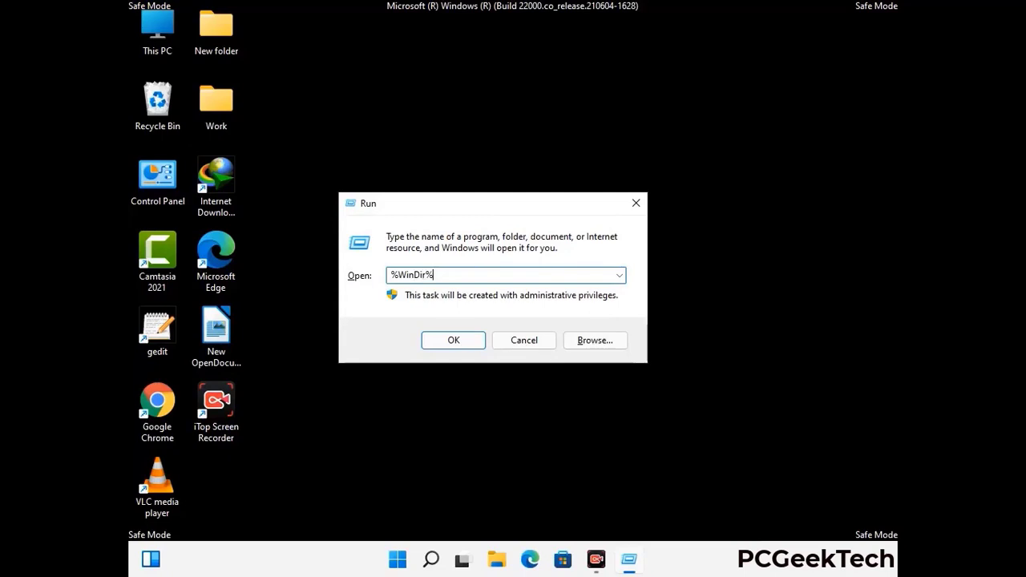
{"action": "key", "text": "Return"}
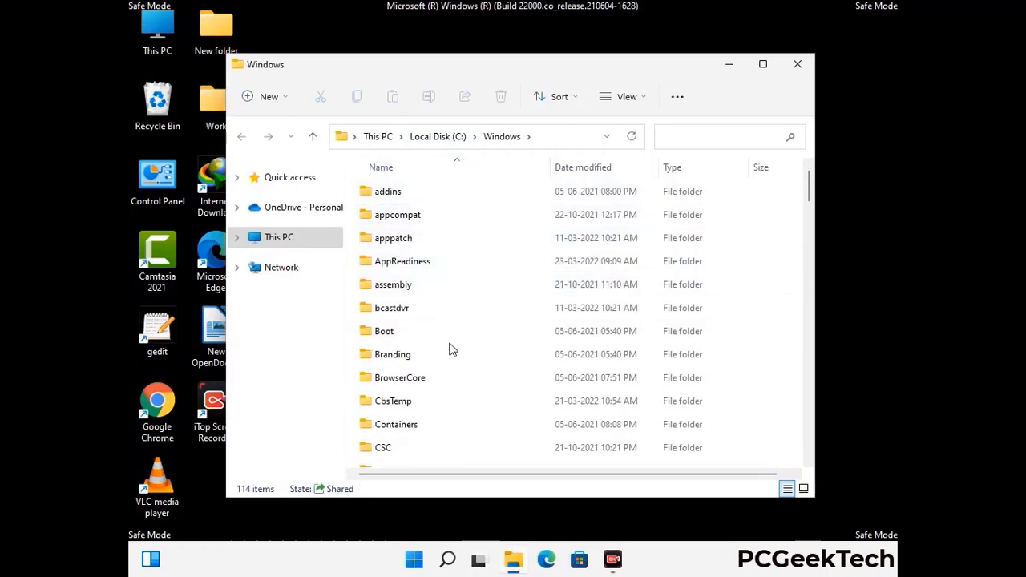
Scroll through the 114 items in C:\Windows, then close the Explorer window
{"action": "scroll", "coordinate": [450, 353], "scroll_direction": "down", "scroll_amount": 1}
{"action": "scroll", "coordinate": [451, 356], "scroll_direction": "down", "scroll_amount": 3}
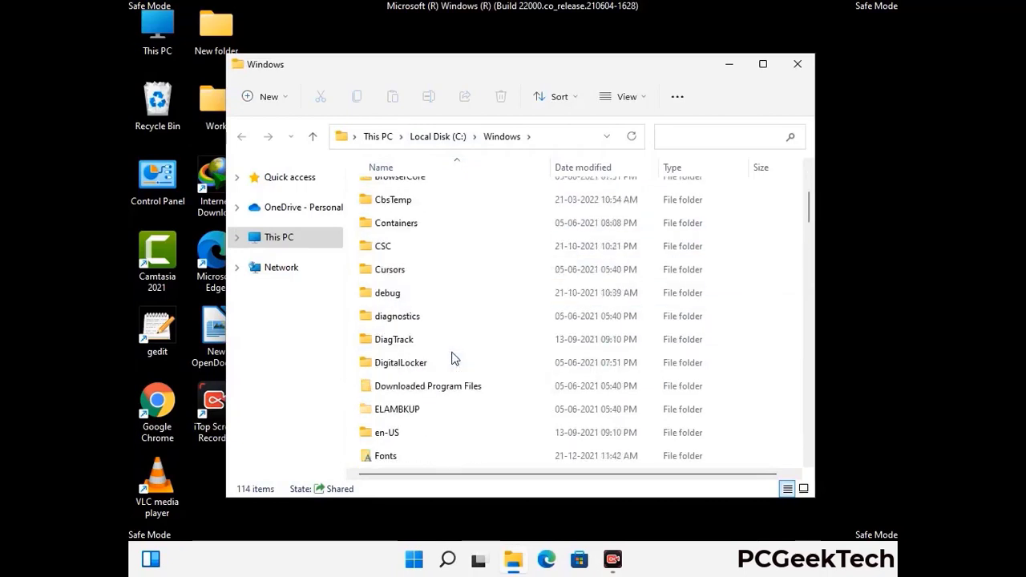
{"action": "scroll", "coordinate": [452, 361], "scroll_direction": "down", "scroll_amount": 5}
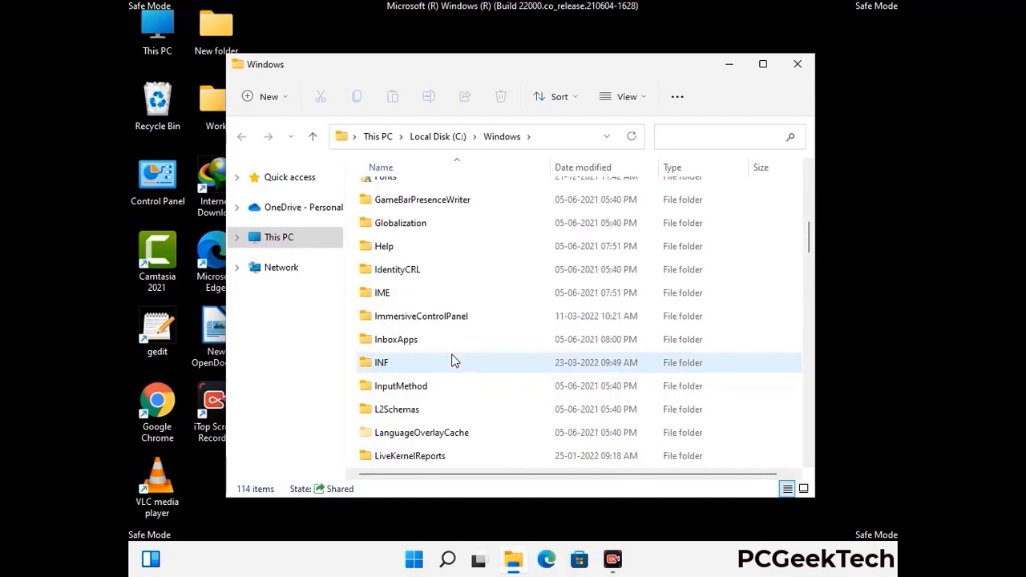
{"action": "scroll", "coordinate": [451, 360], "scroll_direction": "down", "scroll_amount": 4}
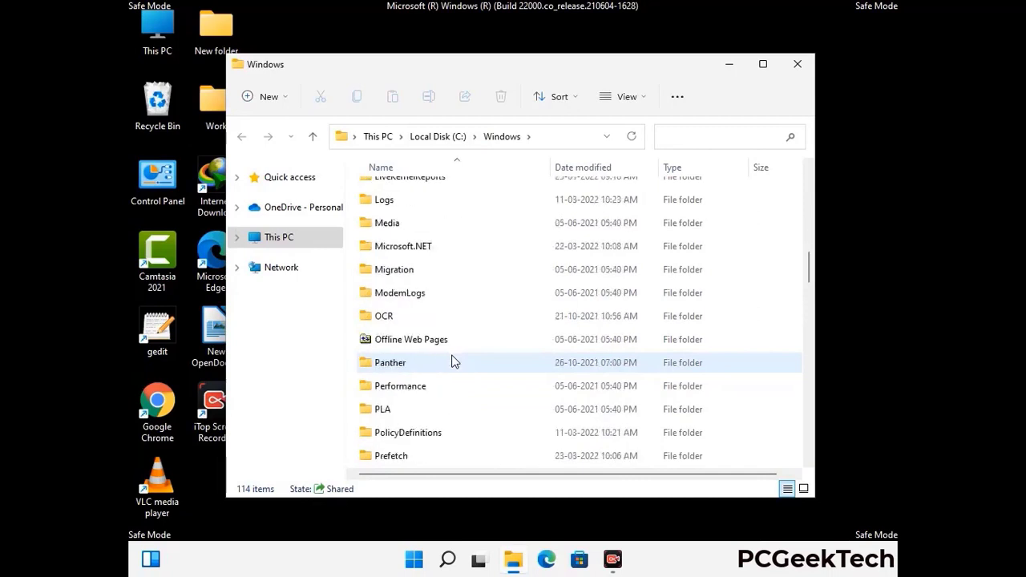
{"action": "scroll", "coordinate": [451, 362], "scroll_direction": "down", "scroll_amount": 6}
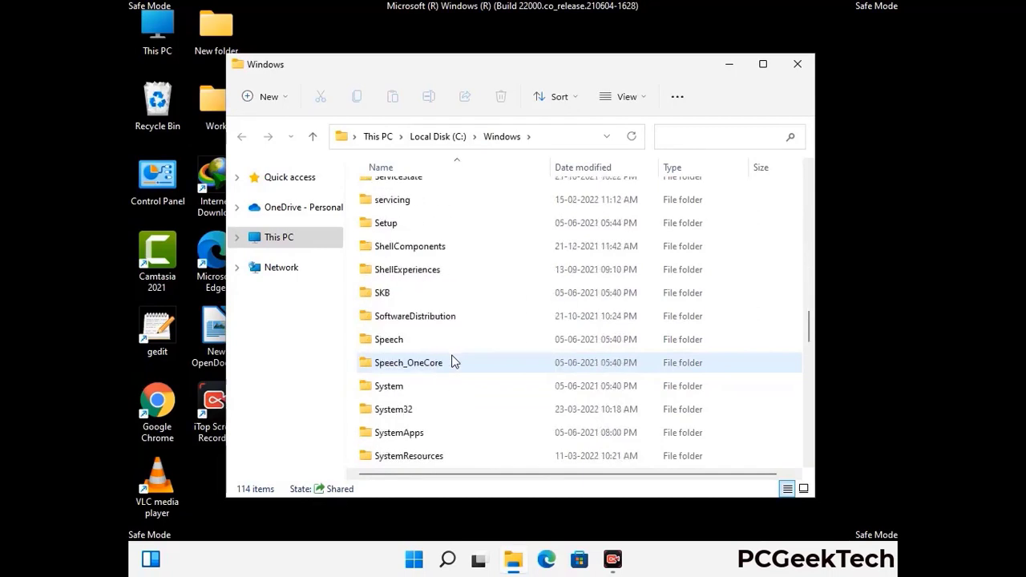
{"action": "scroll", "coordinate": [451, 362], "scroll_direction": "down", "scroll_amount": 7}
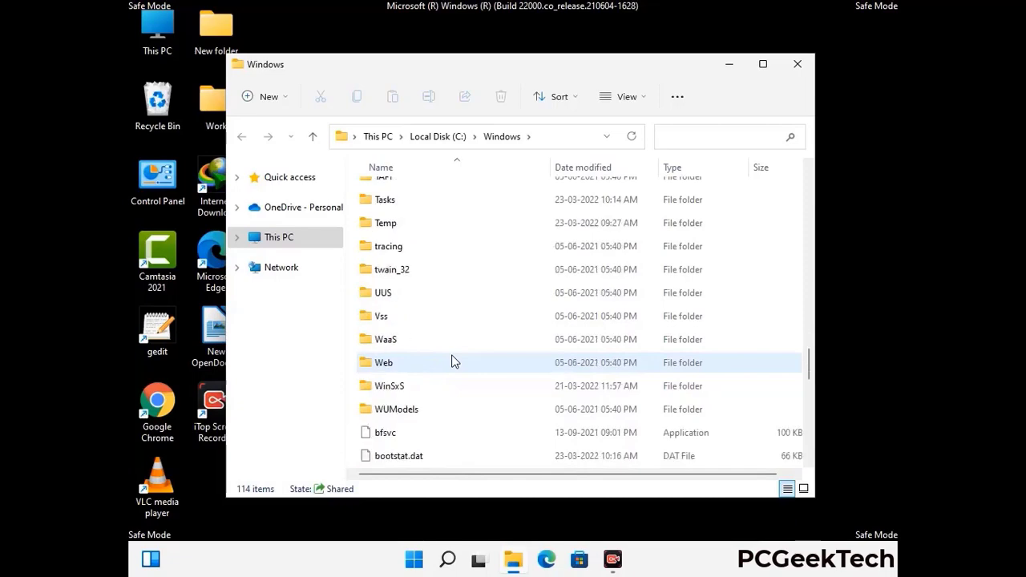
{"action": "scroll", "coordinate": [451, 362], "scroll_direction": "down", "scroll_amount": 8}
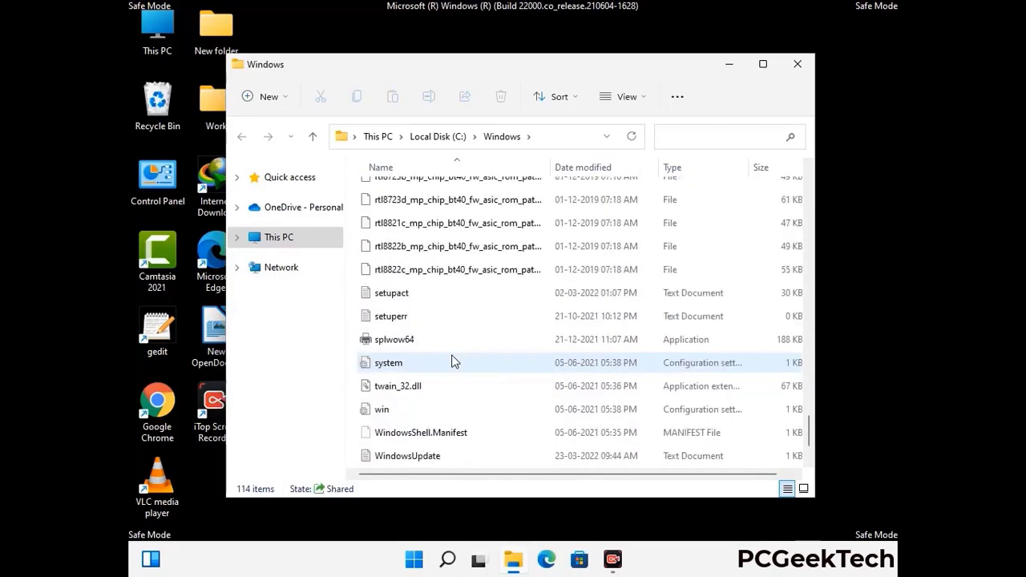
{"action": "scroll", "coordinate": [451, 362], "scroll_direction": "up", "scroll_amount": 15}
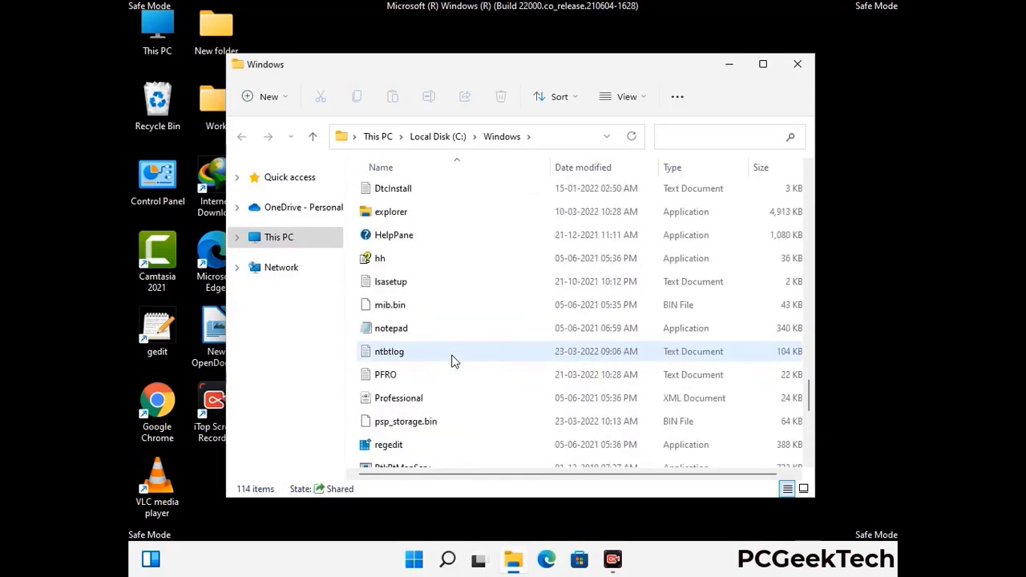
{"action": "scroll", "coordinate": [452, 361], "scroll_direction": "up", "scroll_amount": 3}
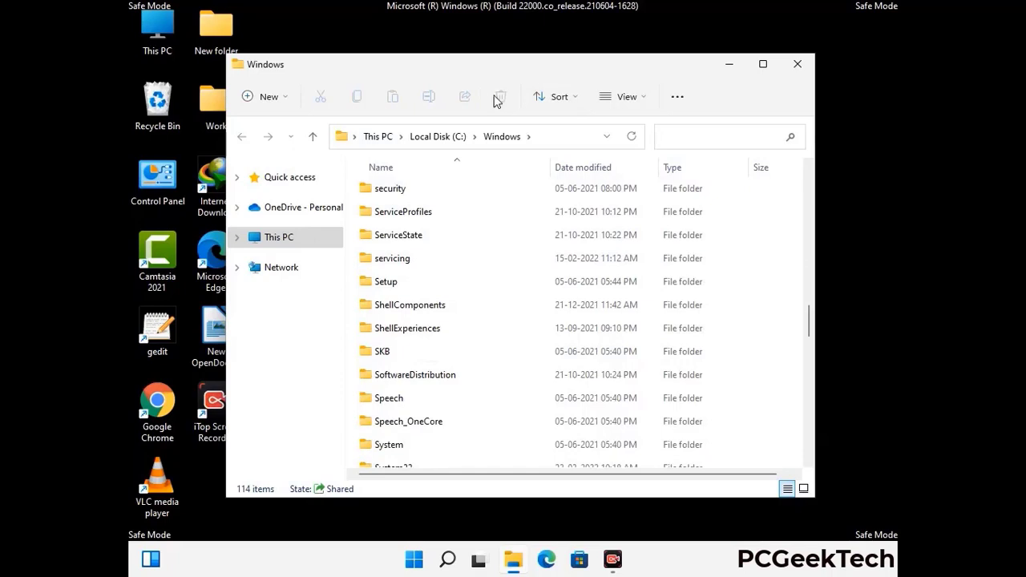
{"action": "left_click", "coordinate": [803, 67]}
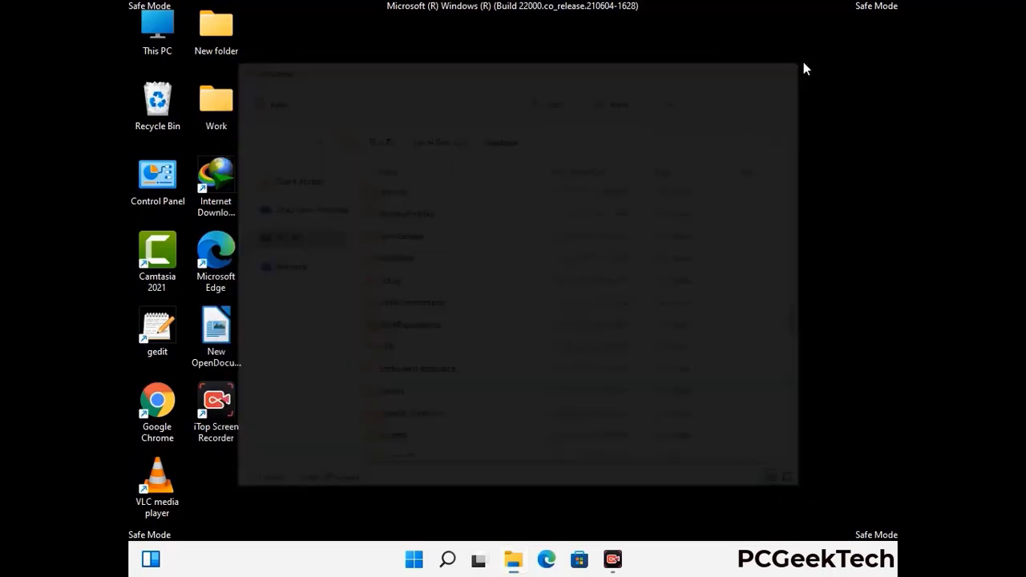
Open the user's local Temp folder by running %temp%
{"action": "key", "text": "super+r"}
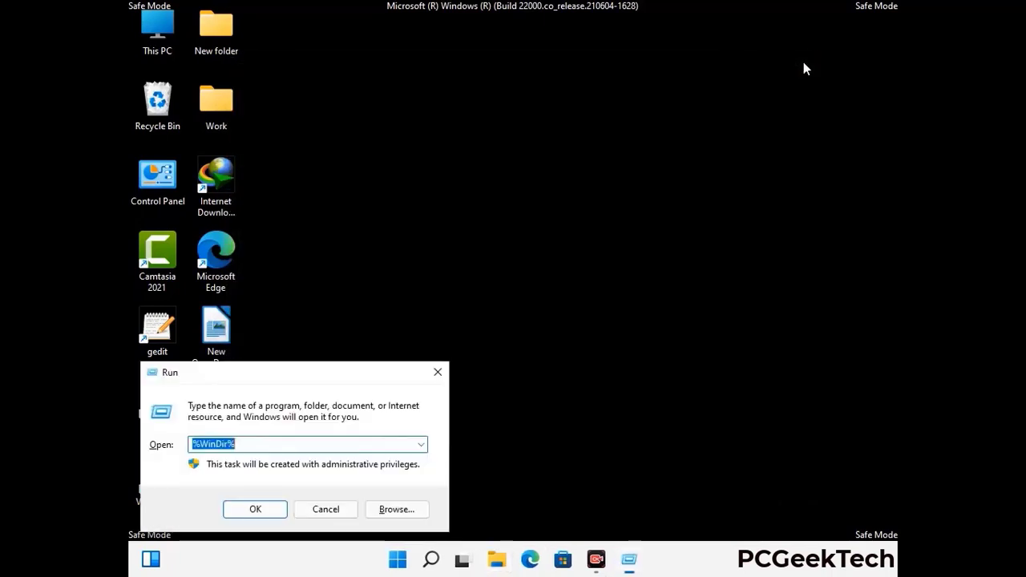
{"action": "left_click_drag", "start_coordinate": [339, 378], "coordinate": [581, 137]}
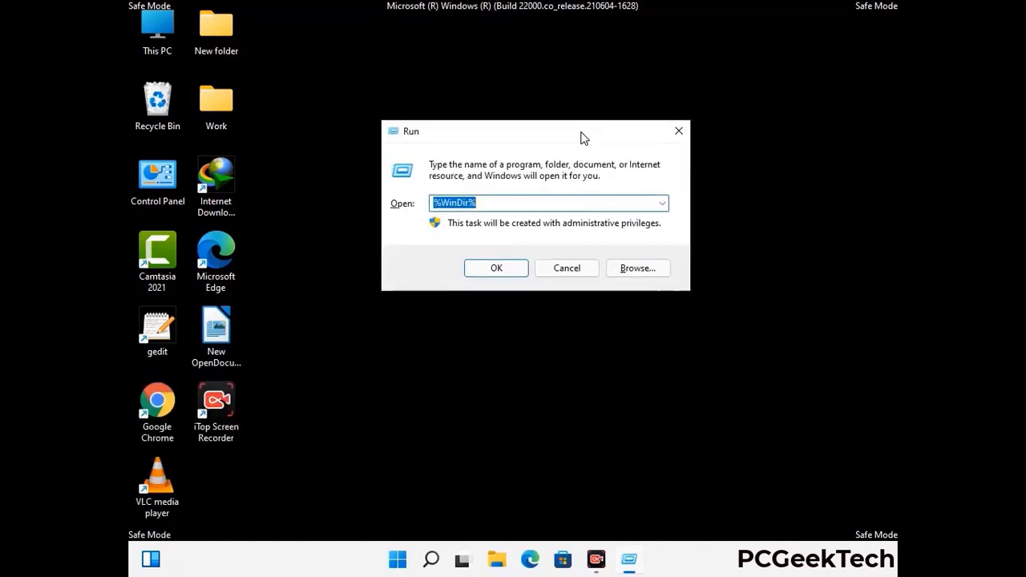
{"action": "type", "text": "%temp%"}
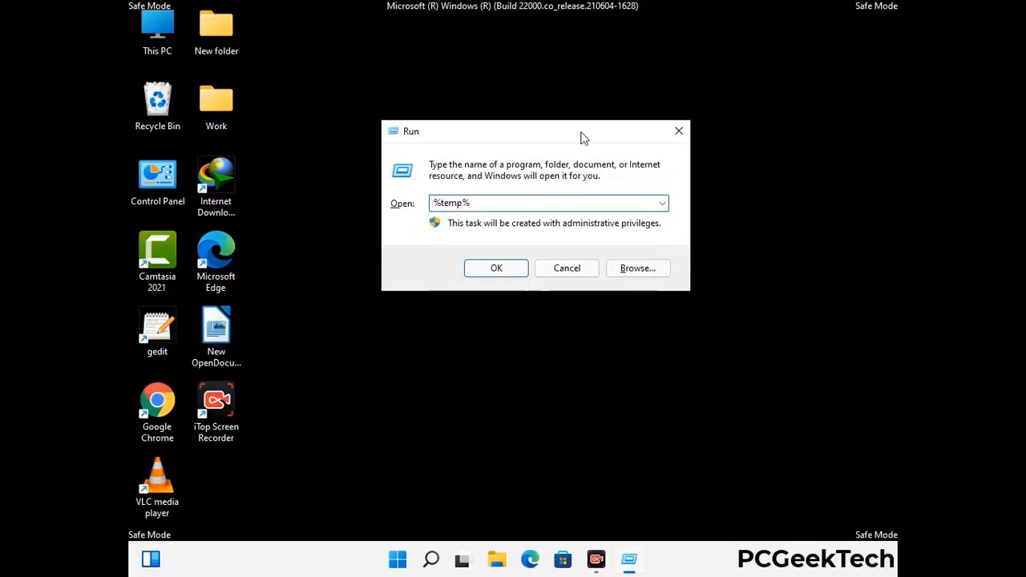
{"action": "left_click", "coordinate": [513, 268]}
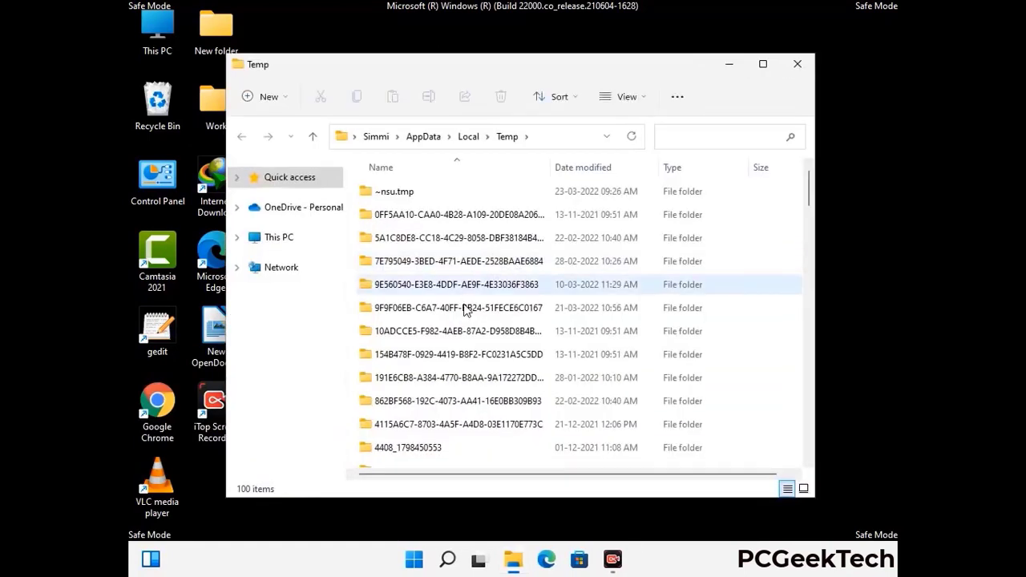
Delete all 100 items in the Temp folder and close the window
{"action": "left_click", "coordinate": [465, 308]}
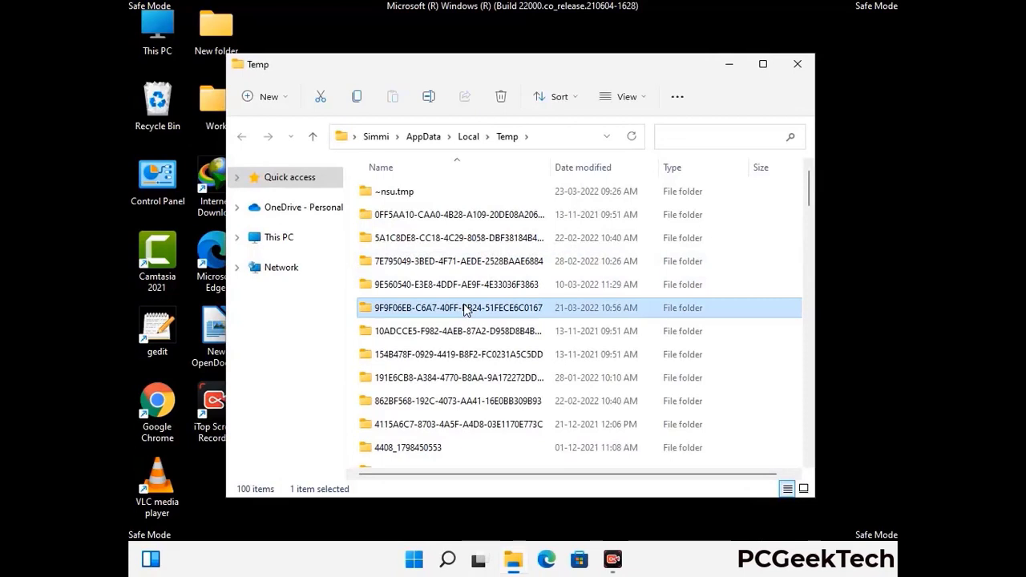
{"action": "key", "text": "ctrl+a"}
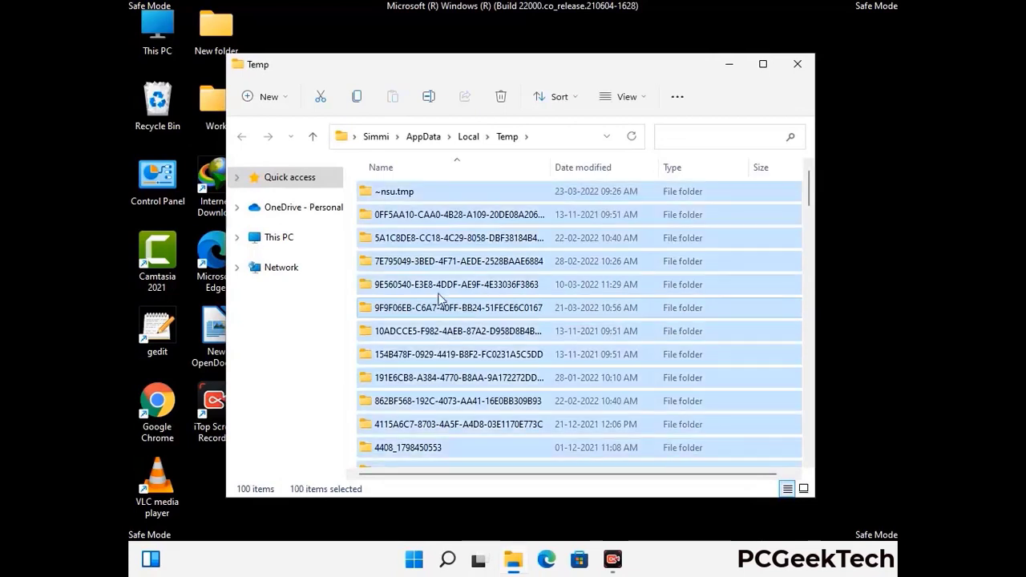
{"action": "left_click", "coordinate": [503, 97]}
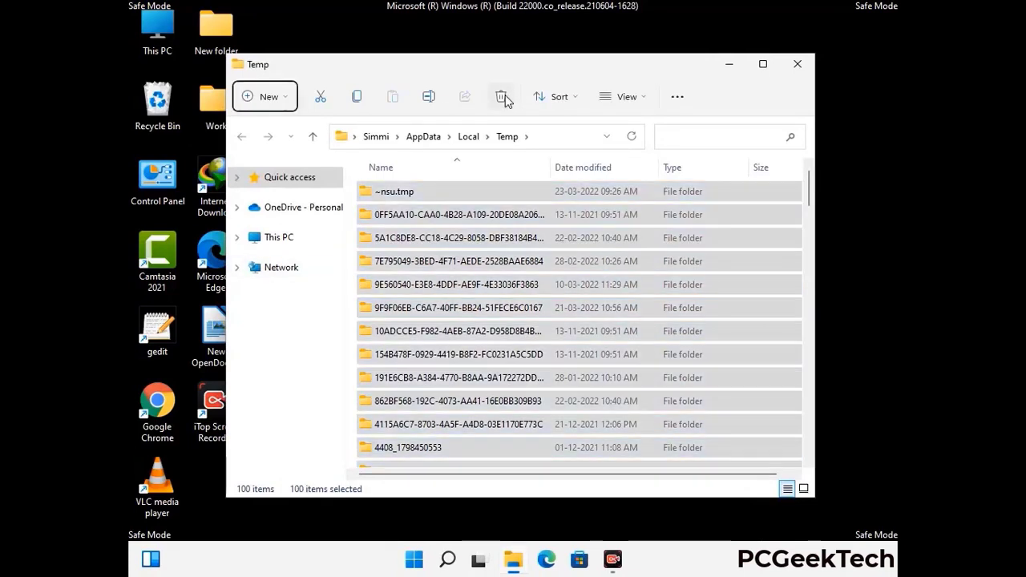
{"action": "left_click", "coordinate": [797, 64]}
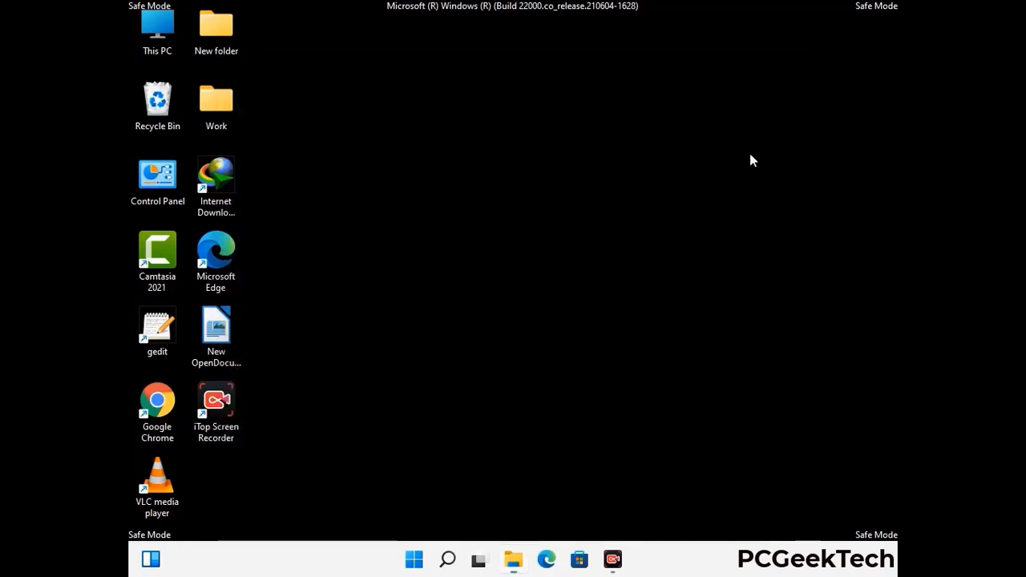
Open C:\Windows\Temp by running temp from the Run box
{"action": "key", "text": "super+r"}
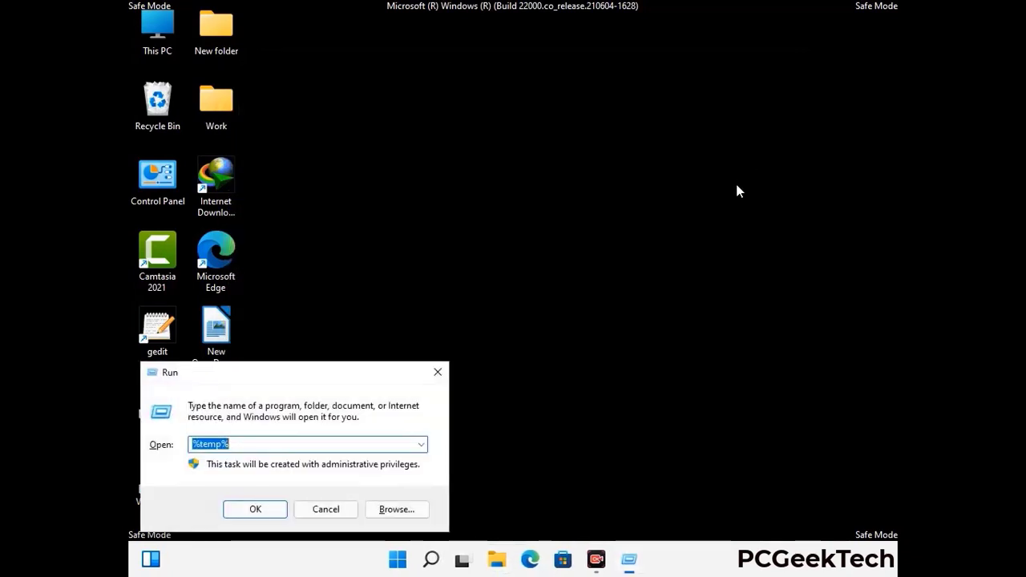
{"action": "left_click_drag", "start_coordinate": [348, 371], "coordinate": [585, 149]}
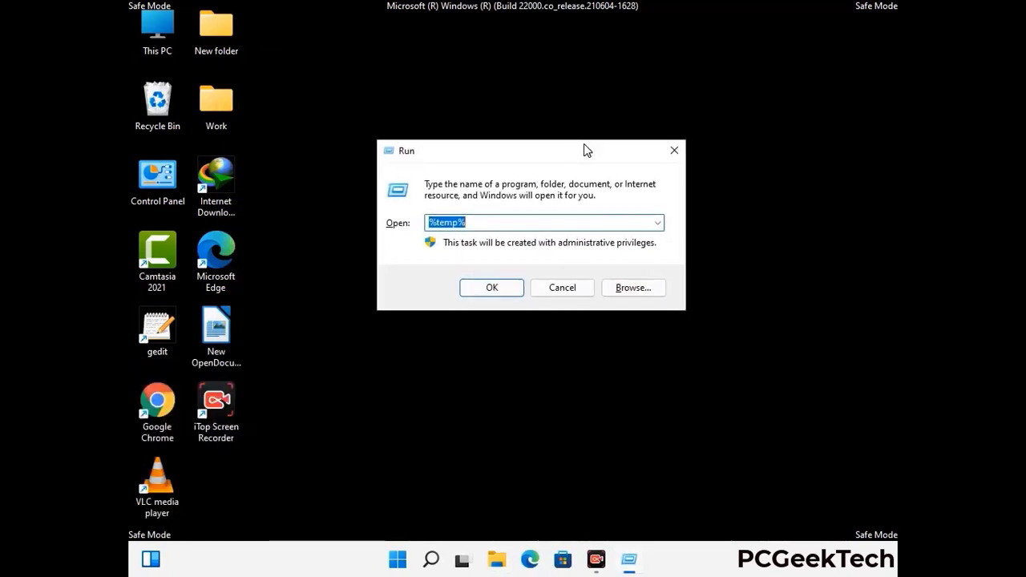
{"action": "type", "text": "temp"}
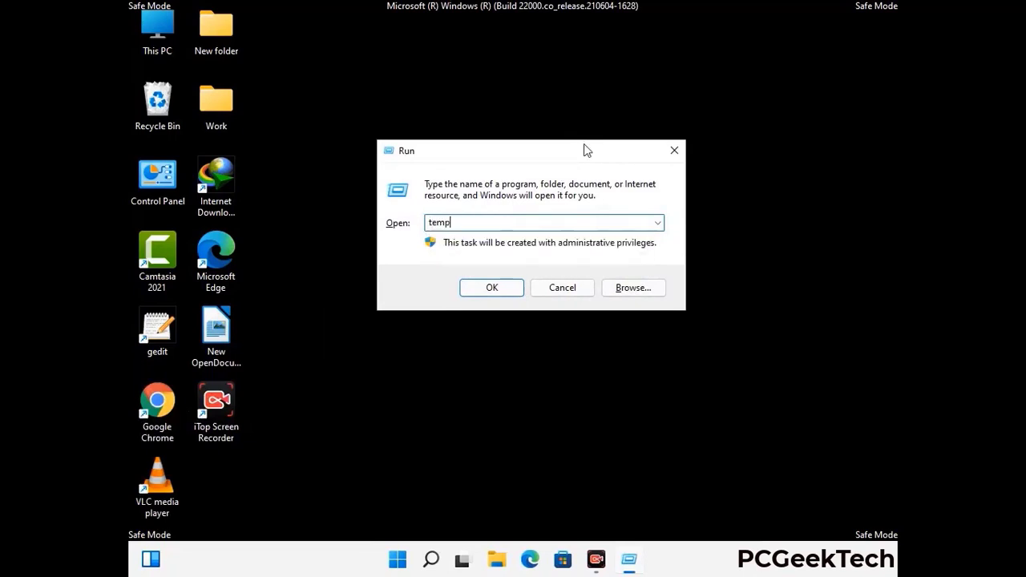
{"action": "key", "text": "Return"}
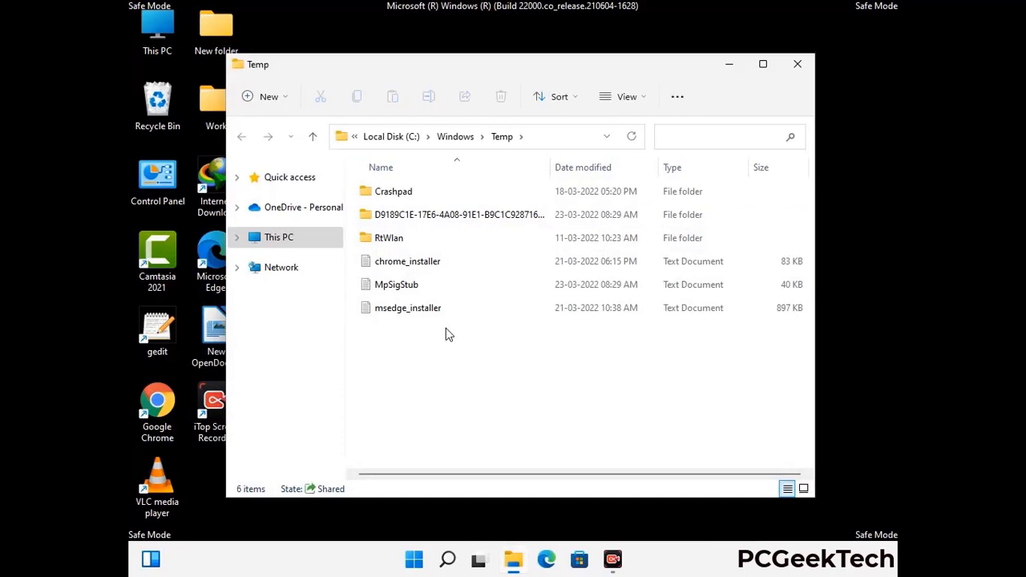
Delete all six items in C:\Windows\Temp and close the emptied folder
{"action": "key", "text": "ctrl+a"}
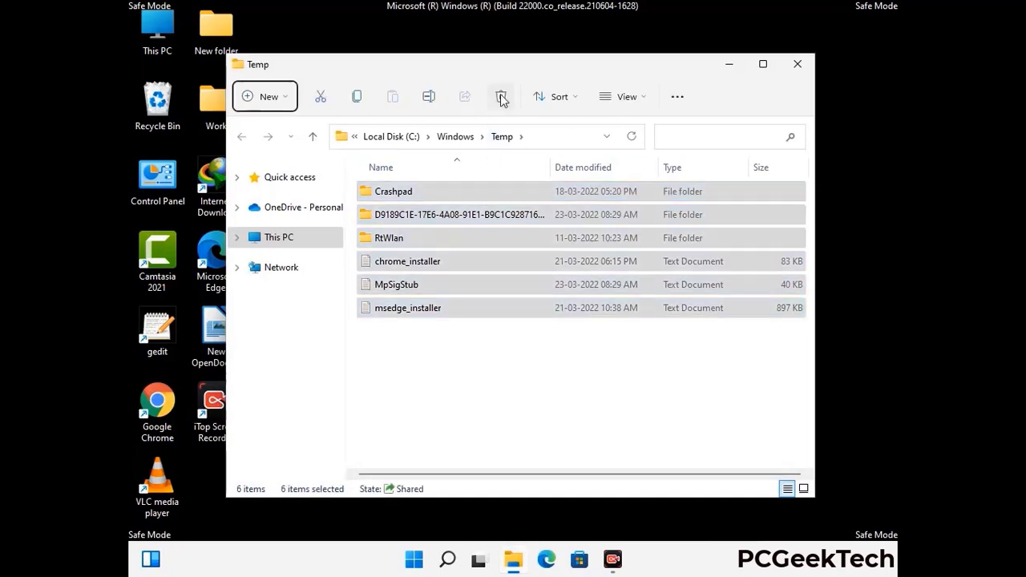
{"action": "left_click", "coordinate": [502, 98]}
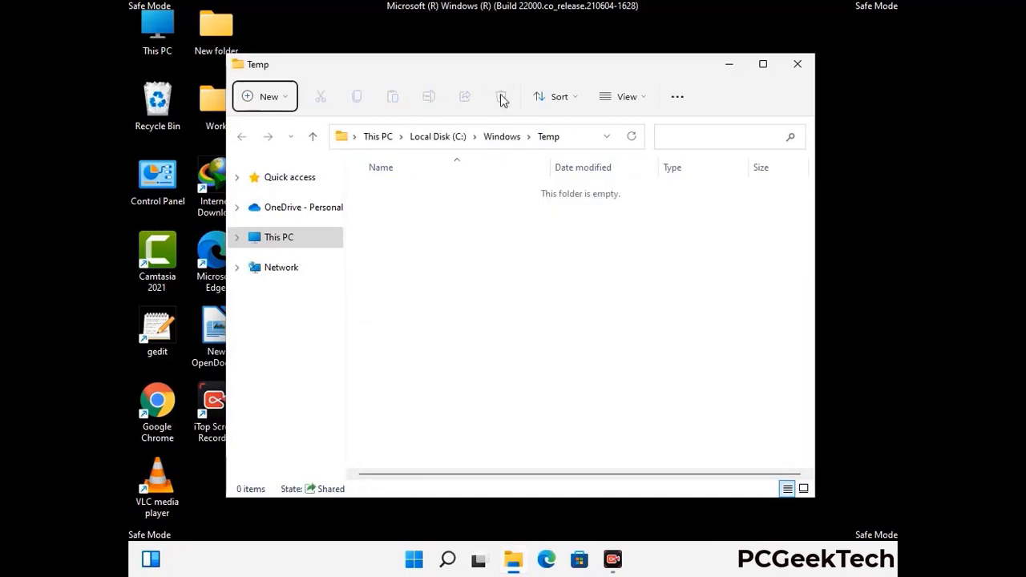
{"action": "left_click", "coordinate": [797, 65]}
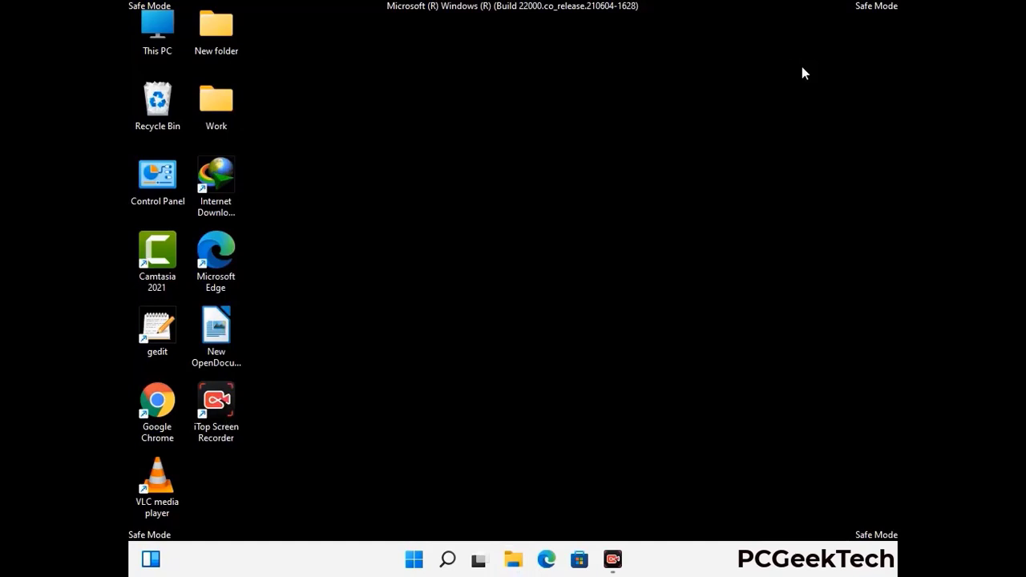
Launch Registry Editor with regedit from the Run box
{"action": "key", "text": "super+r"}
{"action": "left_click_drag", "start_coordinate": [313, 374], "coordinate": [533, 128]}
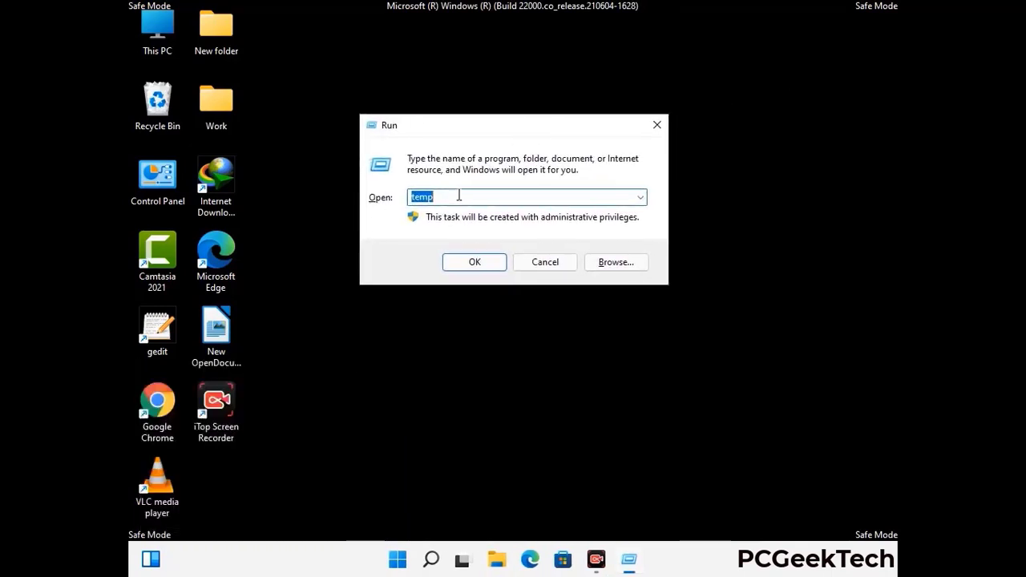
{"action": "type", "text": "regedit"}
{"action": "key", "text": "Return"}
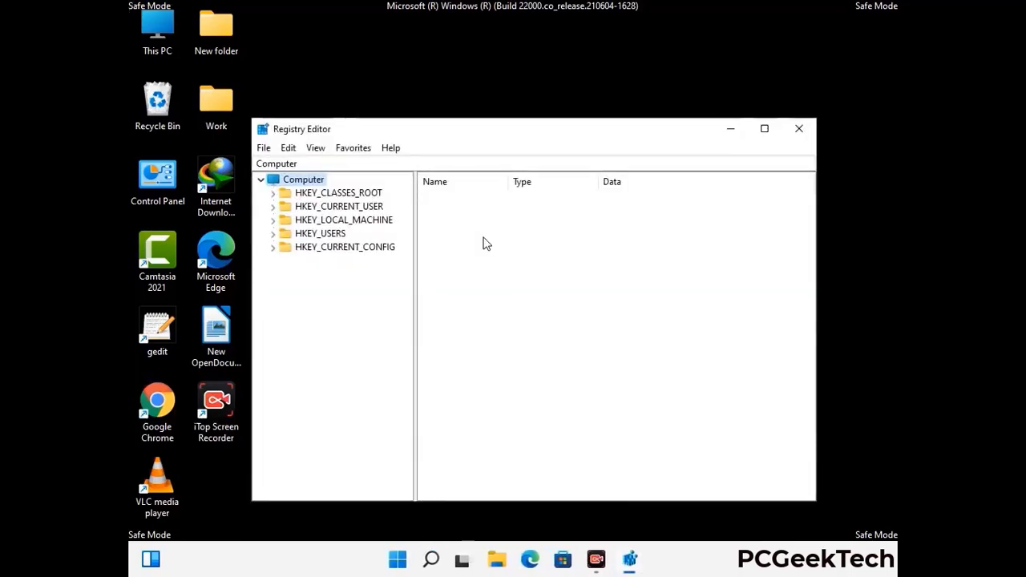
Expand HKEY_CURRENT_USER > Software > Microsoft in the registry tree
{"action": "left_click", "coordinate": [344, 220]}
{"action": "left_click", "coordinate": [273, 206]}
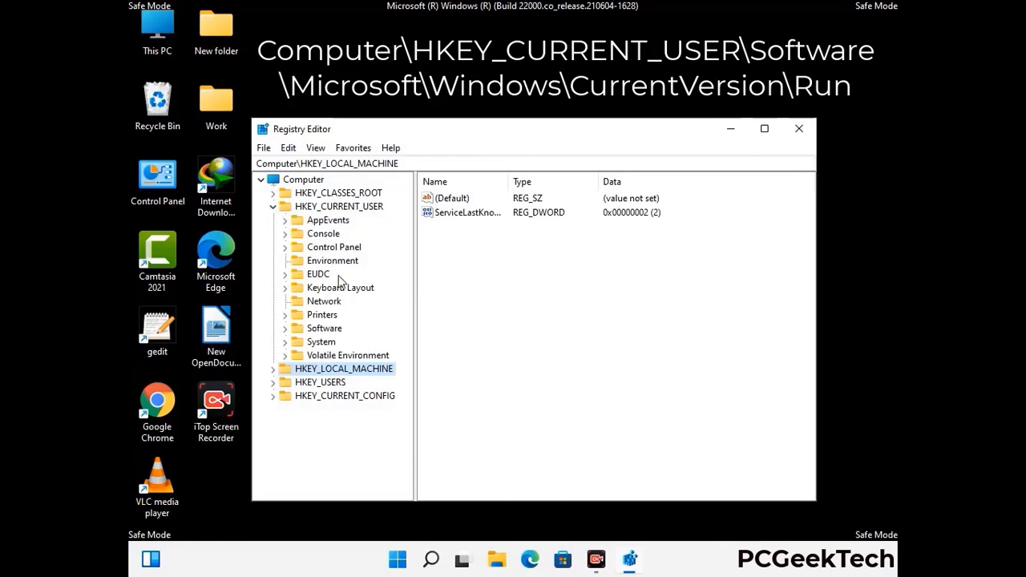
{"action": "left_click", "coordinate": [321, 331]}
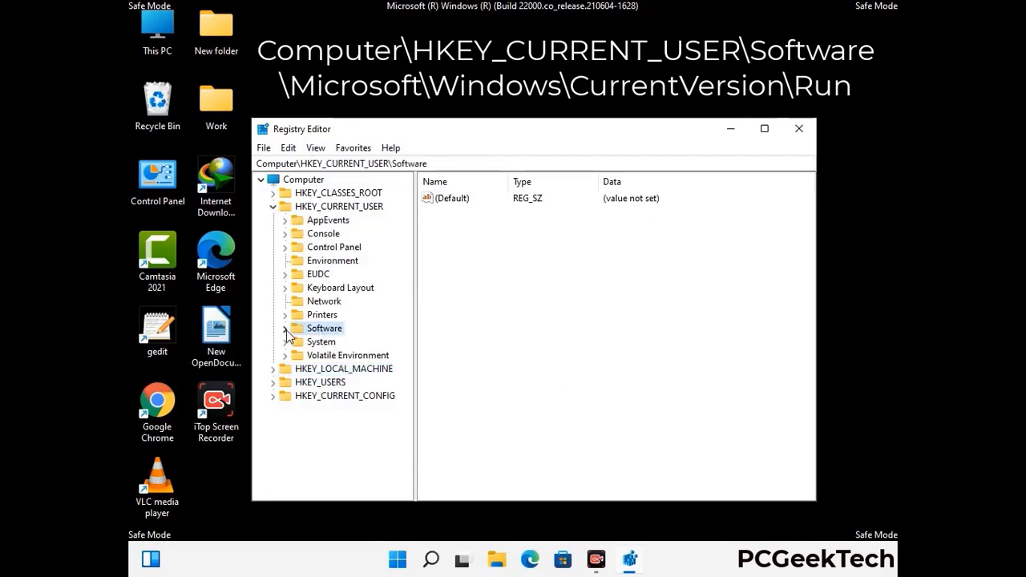
{"action": "left_click", "coordinate": [284, 329]}
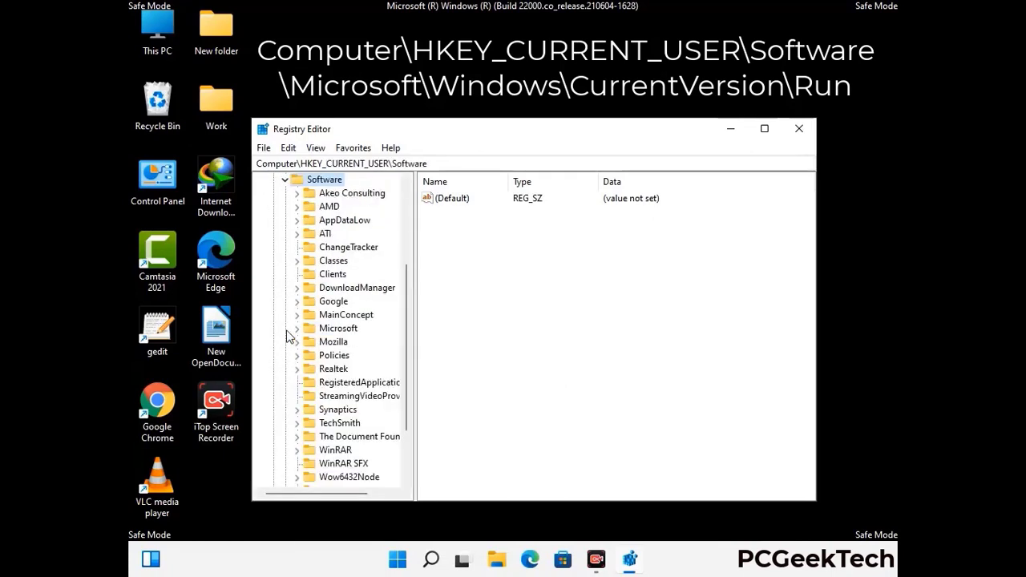
{"action": "double_click", "coordinate": [335, 331]}
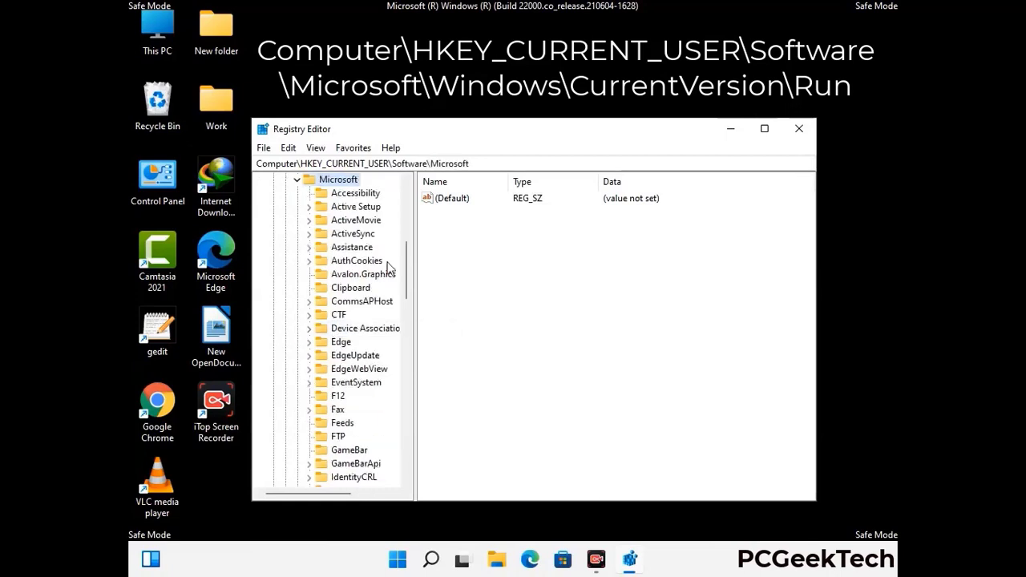
Expand Windows > CurrentVersion and select the Run key to list startup values
{"action": "scroll", "coordinate": [376, 320], "scroll_direction": "down", "scroll_amount": 2}
{"action": "scroll", "coordinate": [371, 351], "scroll_direction": "down", "scroll_amount": 2}
{"action": "scroll", "coordinate": [371, 350], "scroll_direction": "down", "scroll_amount": 1}
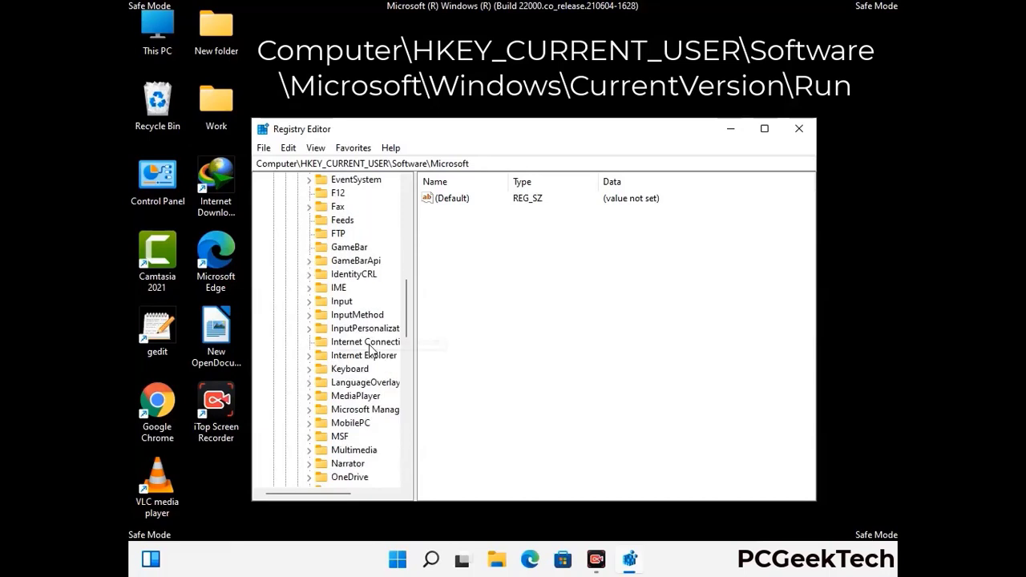
{"action": "scroll", "coordinate": [371, 350], "scroll_direction": "down", "scroll_amount": 2}
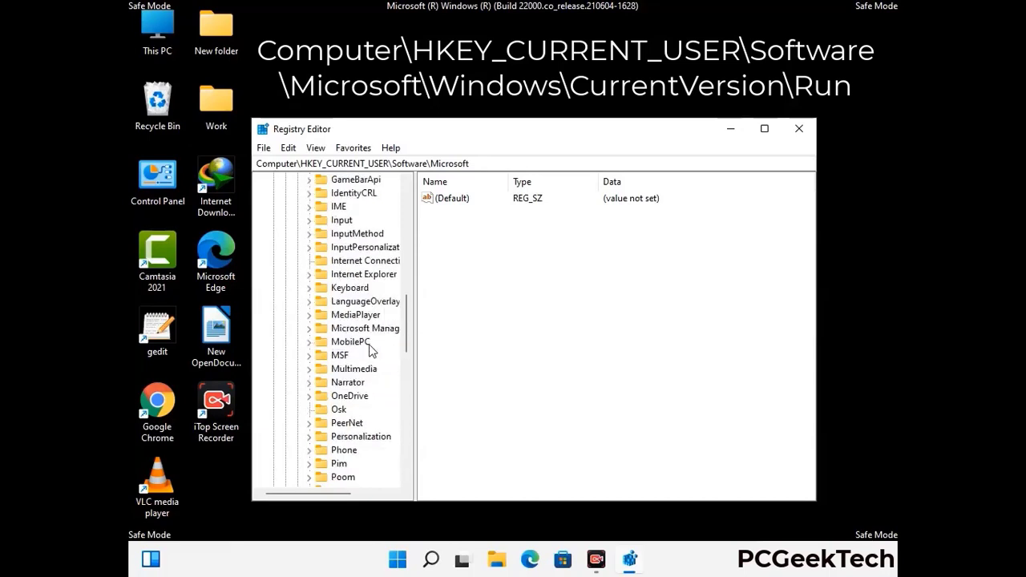
{"action": "scroll", "coordinate": [371, 350], "scroll_direction": "down", "scroll_amount": 7}
{"action": "scroll", "coordinate": [371, 350], "scroll_direction": "down", "scroll_amount": 3}
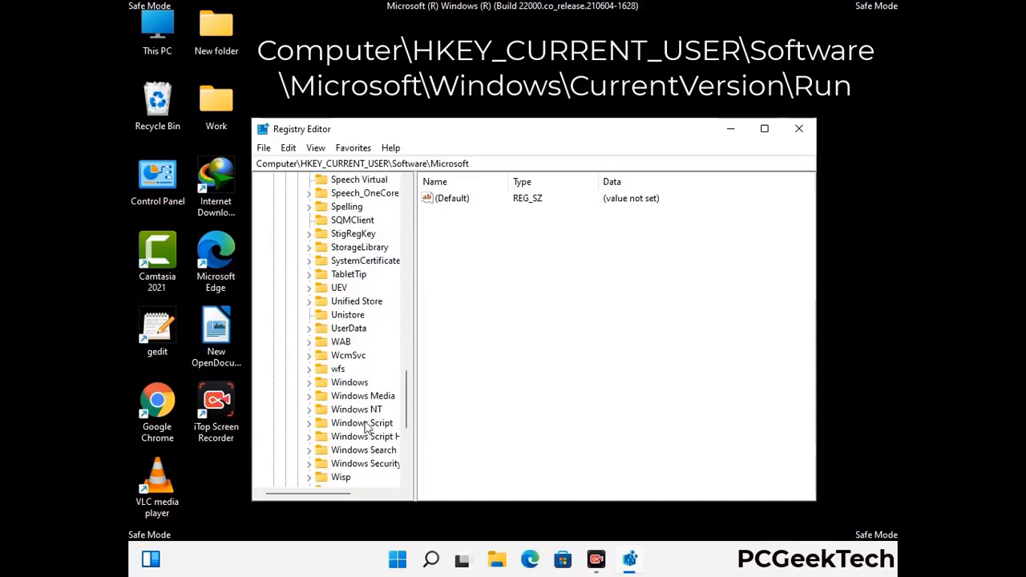
{"action": "double_click", "coordinate": [361, 383]}
{"action": "scroll", "coordinate": [372, 376], "scroll_direction": "down", "scroll_amount": 1}
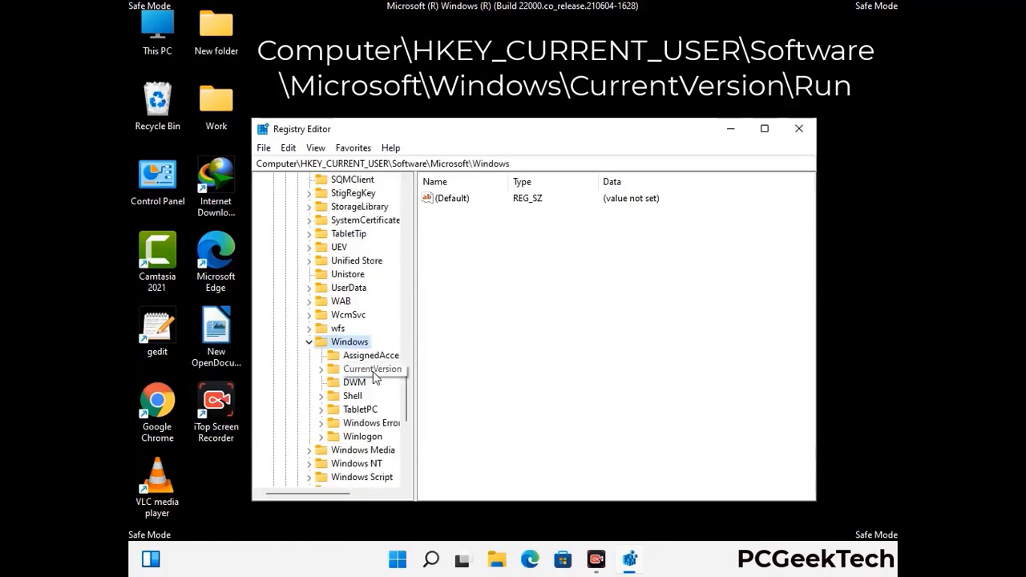
{"action": "double_click", "coordinate": [373, 370]}
{"action": "scroll", "coordinate": [369, 353], "scroll_direction": "down", "scroll_amount": 5}
{"action": "scroll", "coordinate": [367, 349], "scroll_direction": "down", "scroll_amount": 4}
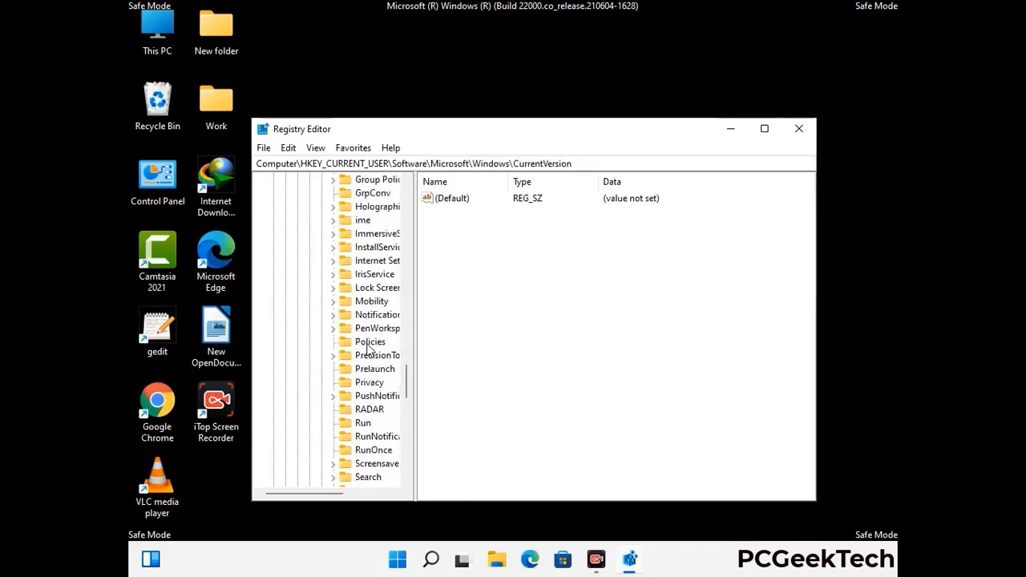
{"action": "scroll", "coordinate": [368, 349], "scroll_direction": "down", "scroll_amount": 1}
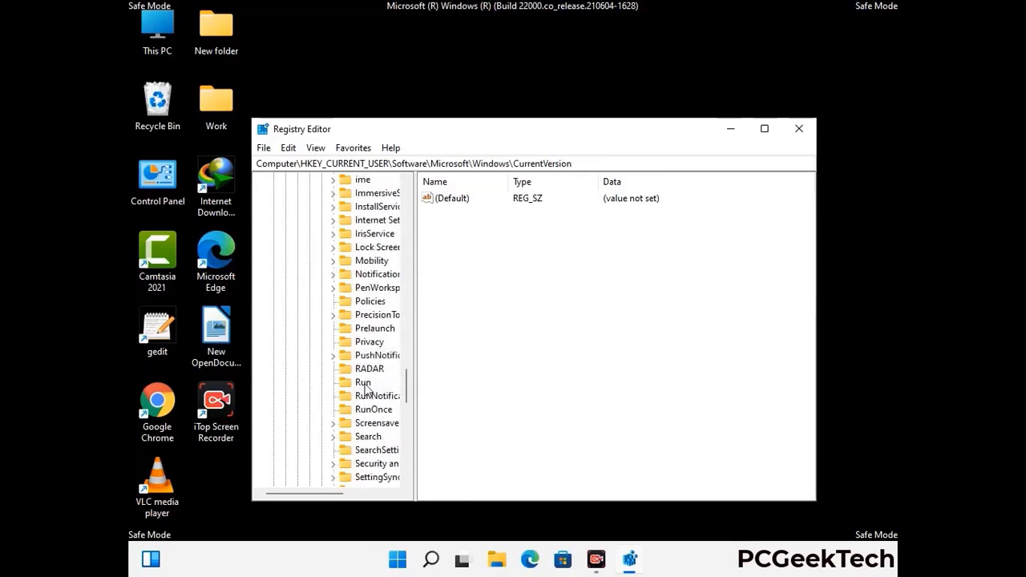
{"action": "left_click", "coordinate": [363, 384]}
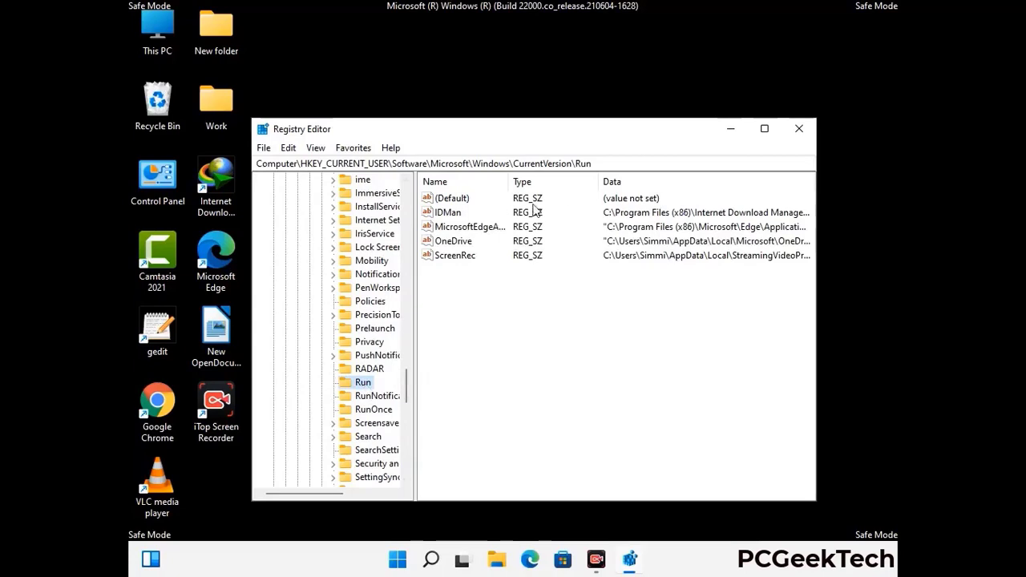
Delete the ScreenRec startup value from the Run key and confirm the deletion
{"action": "left_click", "coordinate": [453, 257]}
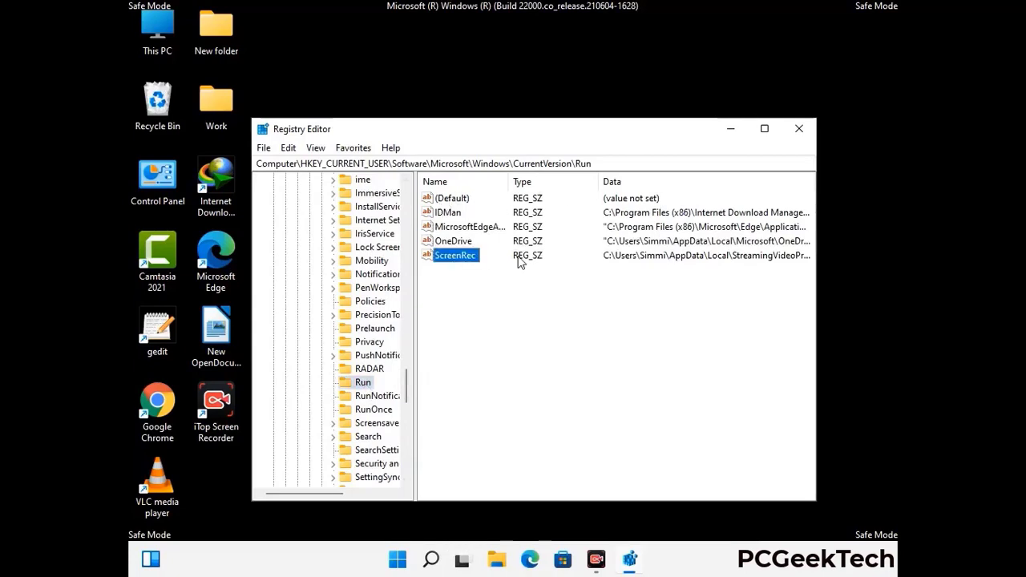
{"action": "left_click", "coordinate": [458, 257]}
{"action": "key", "text": "Return"}
{"action": "right_click", "coordinate": [464, 262]}
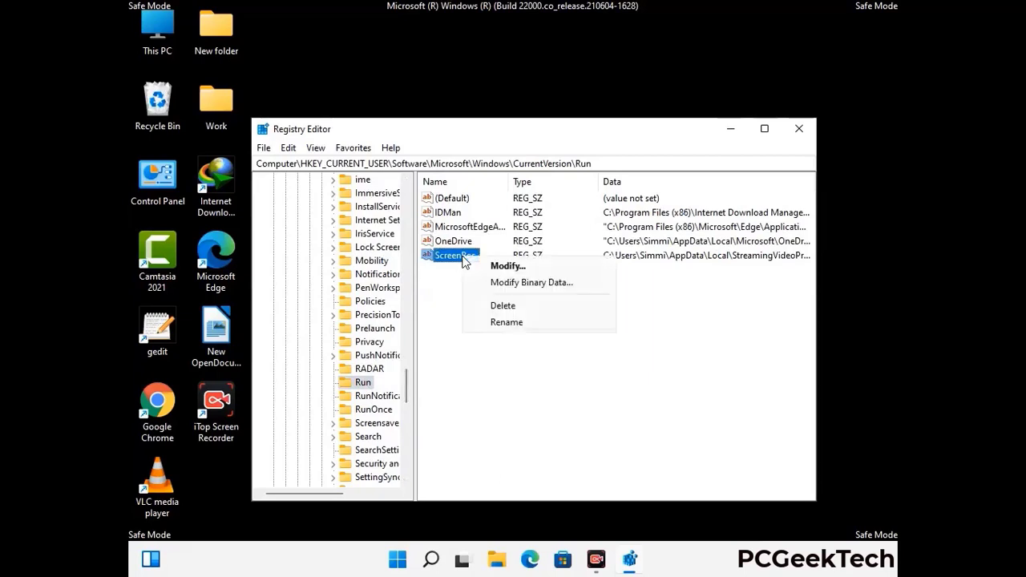
{"action": "left_click", "coordinate": [491, 303]}
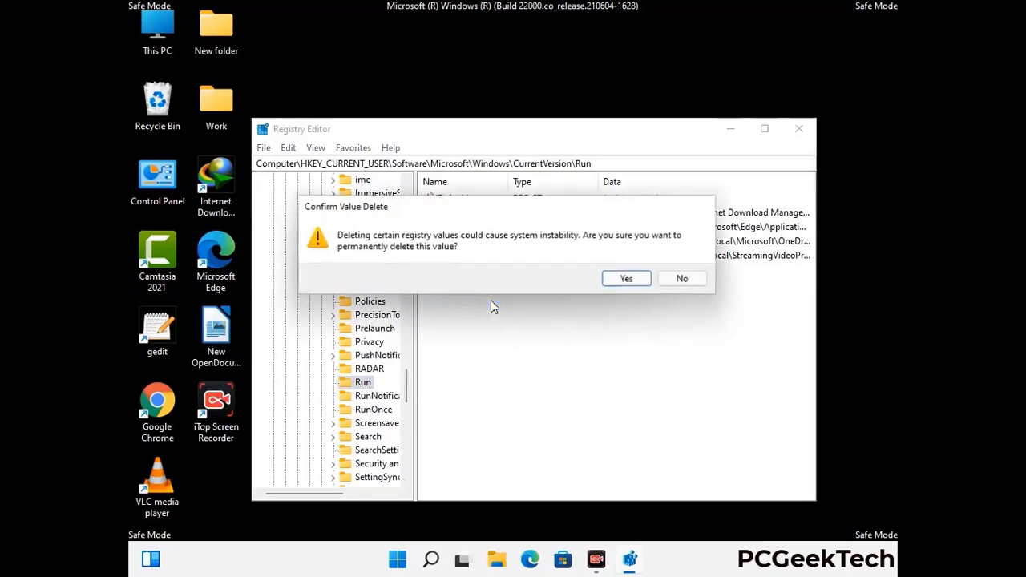
{"action": "left_click", "coordinate": [641, 281]}
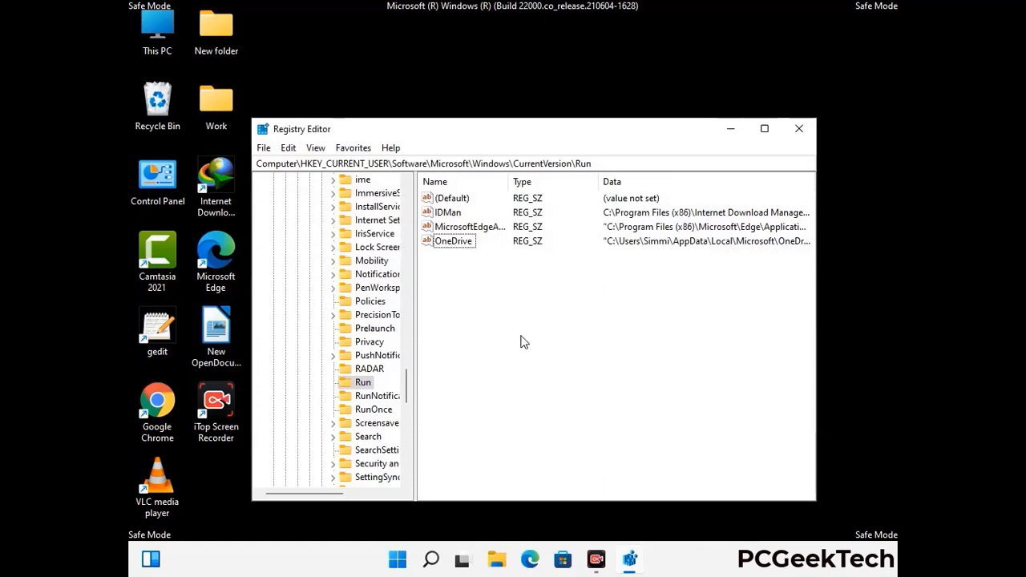
Search the registry for 'Virus Nam', cancel the search, and close Registry Editor
{"action": "key", "text": "ctrl+f"}
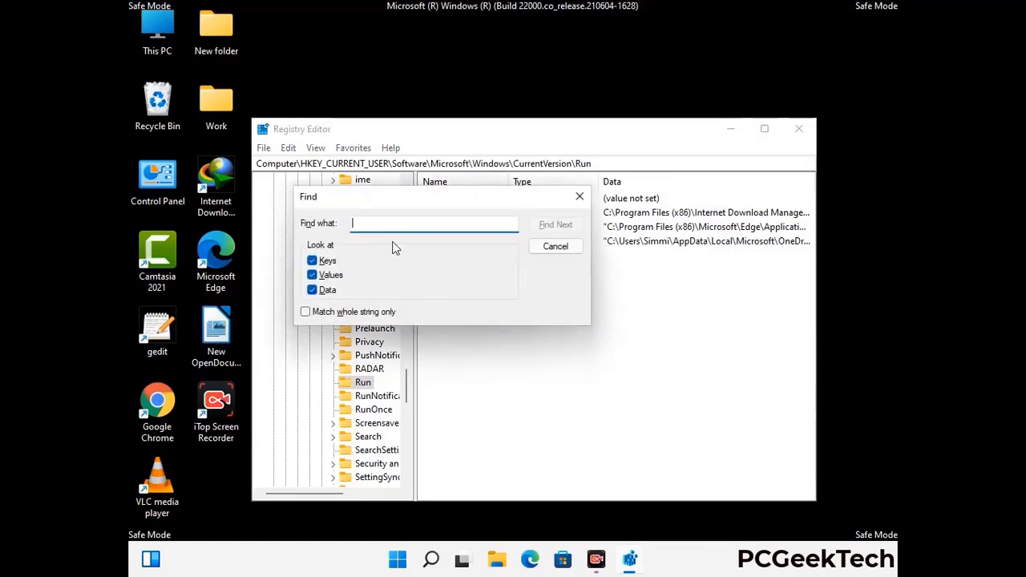
{"action": "type", "text": "Virus Name"}
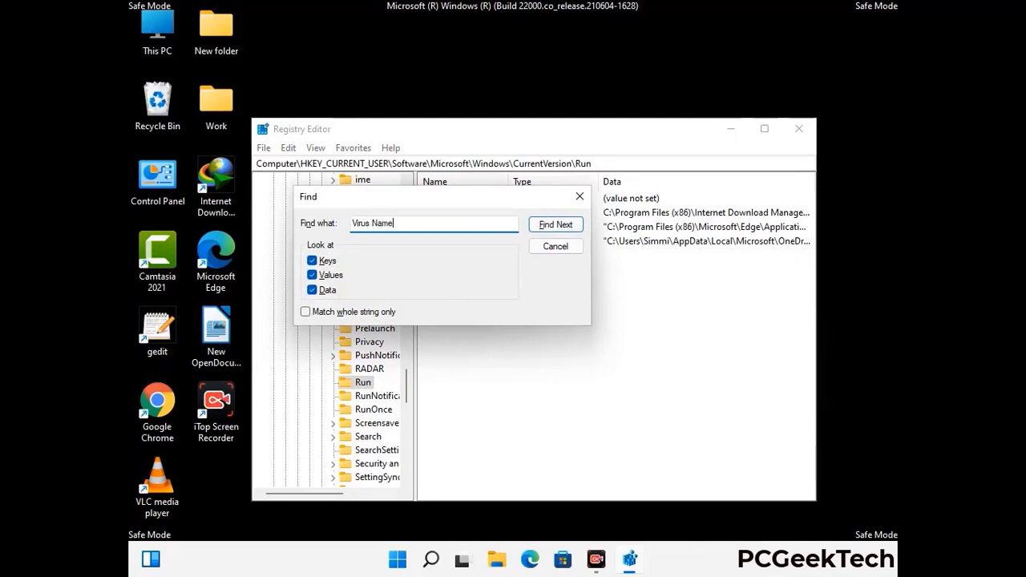
{"action": "left_click", "coordinate": [544, 230]}
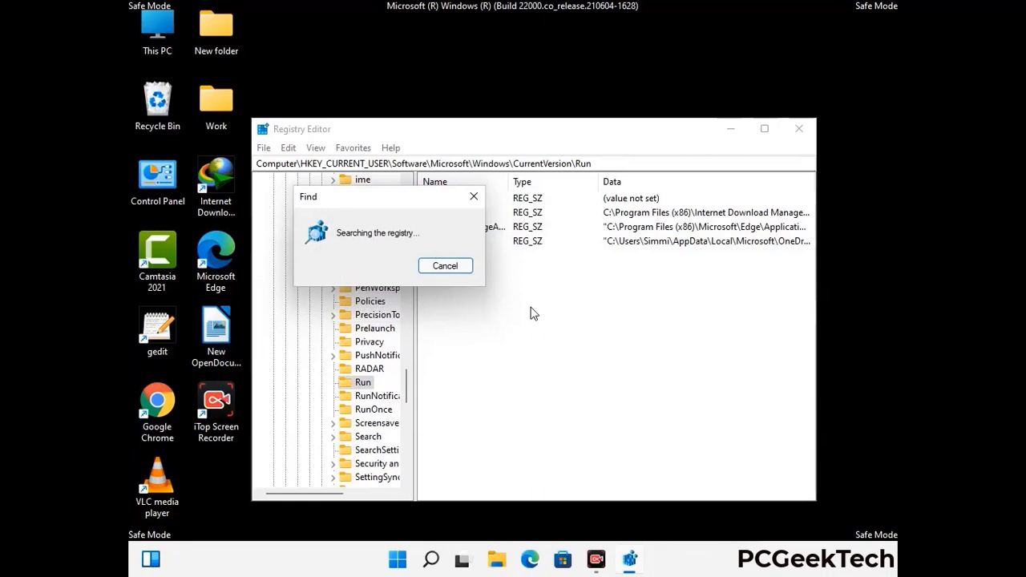
{"action": "left_click", "coordinate": [480, 198]}
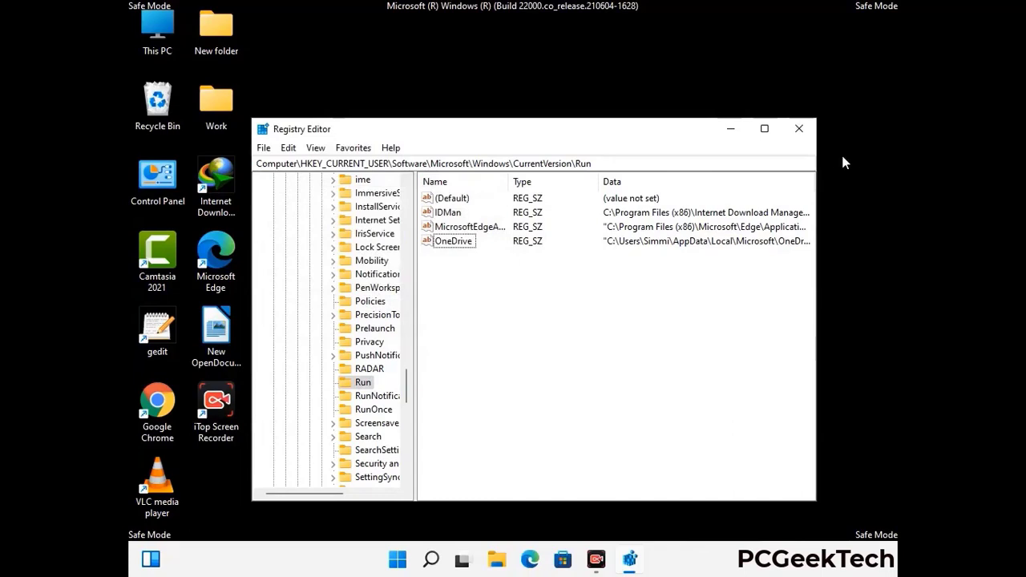
{"action": "left_click", "coordinate": [799, 129]}
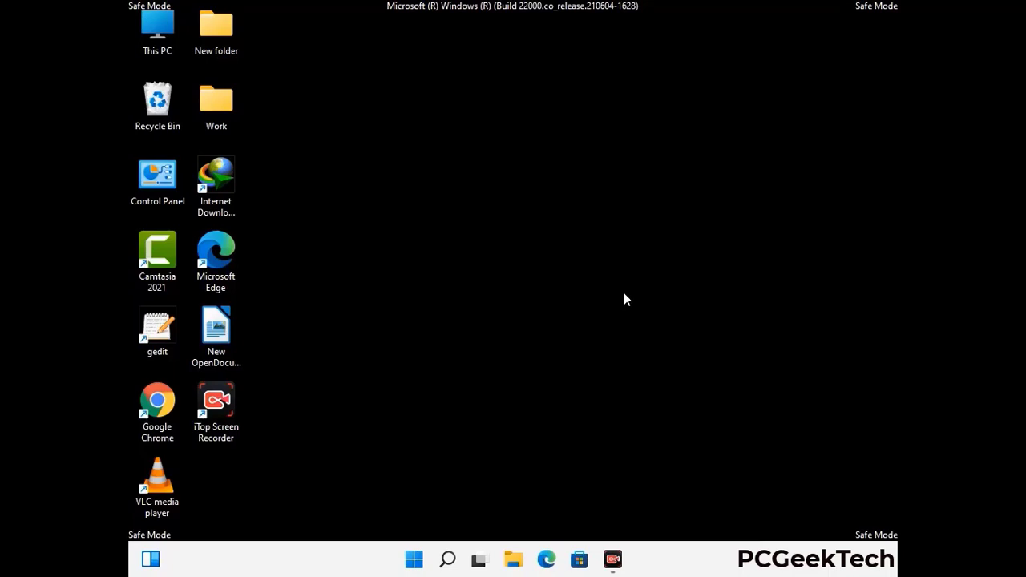
Launch System Configuration with msconfig and uncheck Safe boot on the Boot tab
{"action": "key", "text": "super+r"}
{"action": "left_click_drag", "start_coordinate": [300, 373], "coordinate": [525, 160]}
{"action": "type", "text": "ms"}
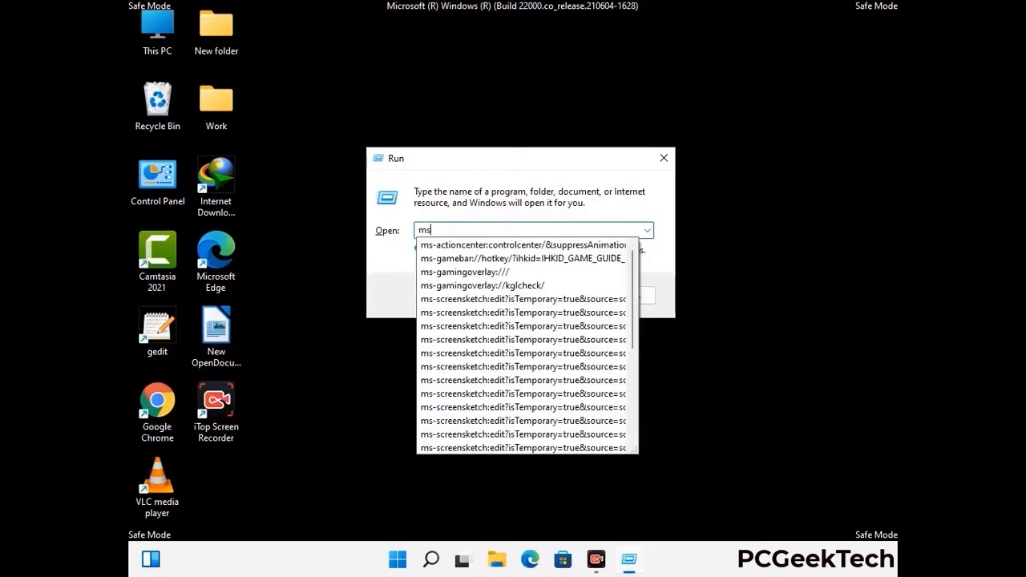
{"action": "type", "text": "config"}
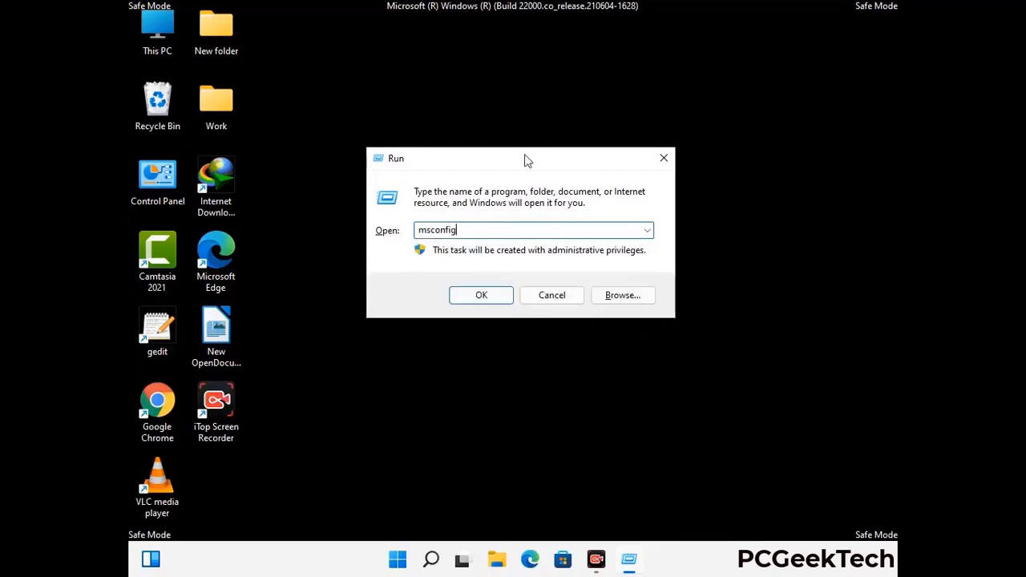
{"action": "left_click", "coordinate": [474, 293]}
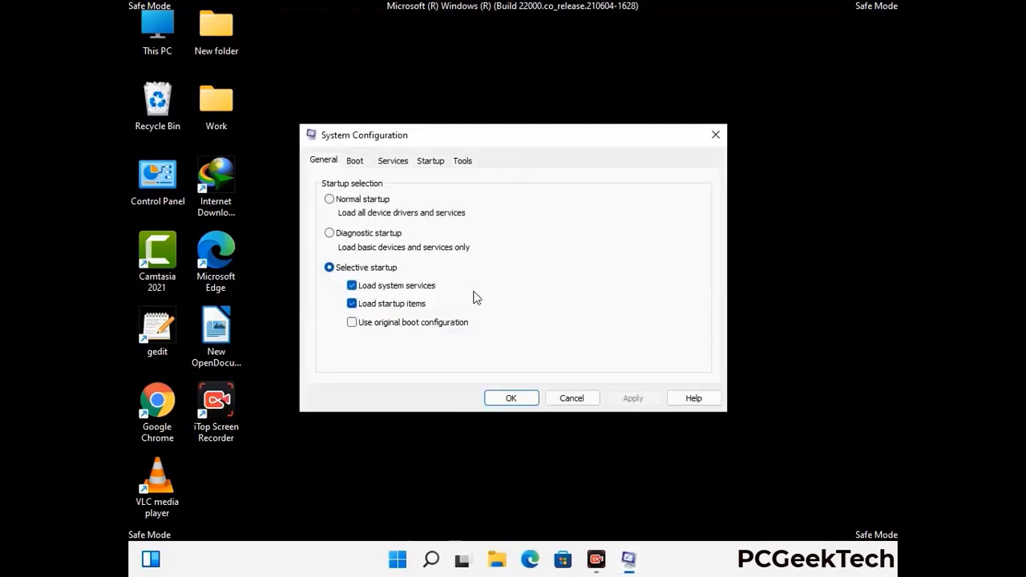
{"action": "left_click", "coordinate": [354, 163]}
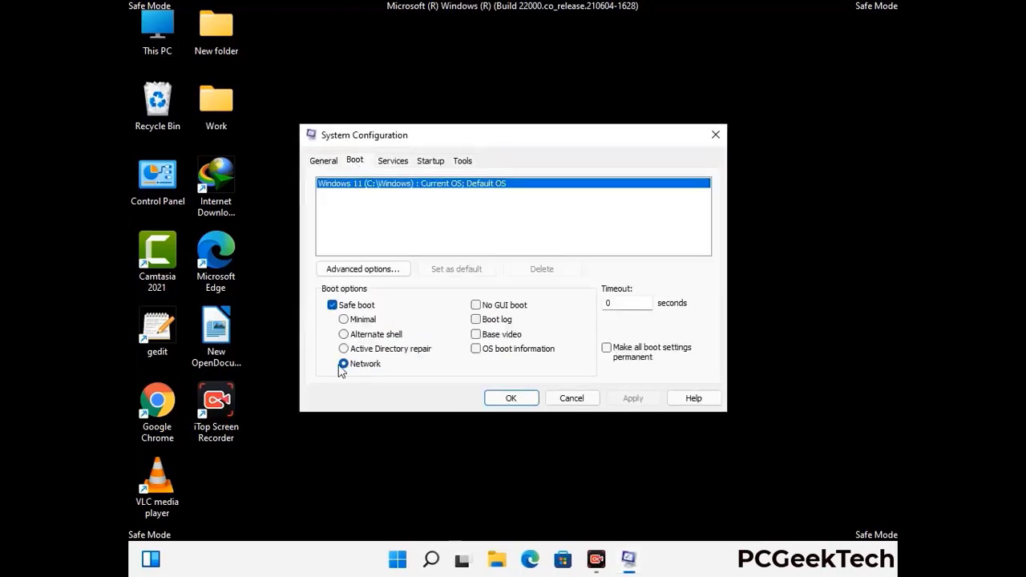
{"action": "left_click", "coordinate": [332, 305]}
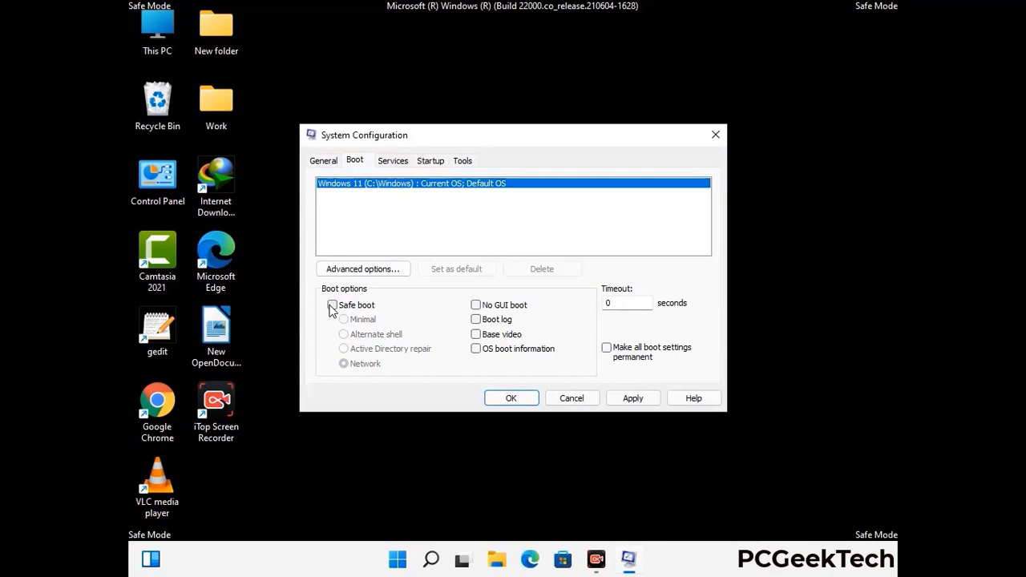